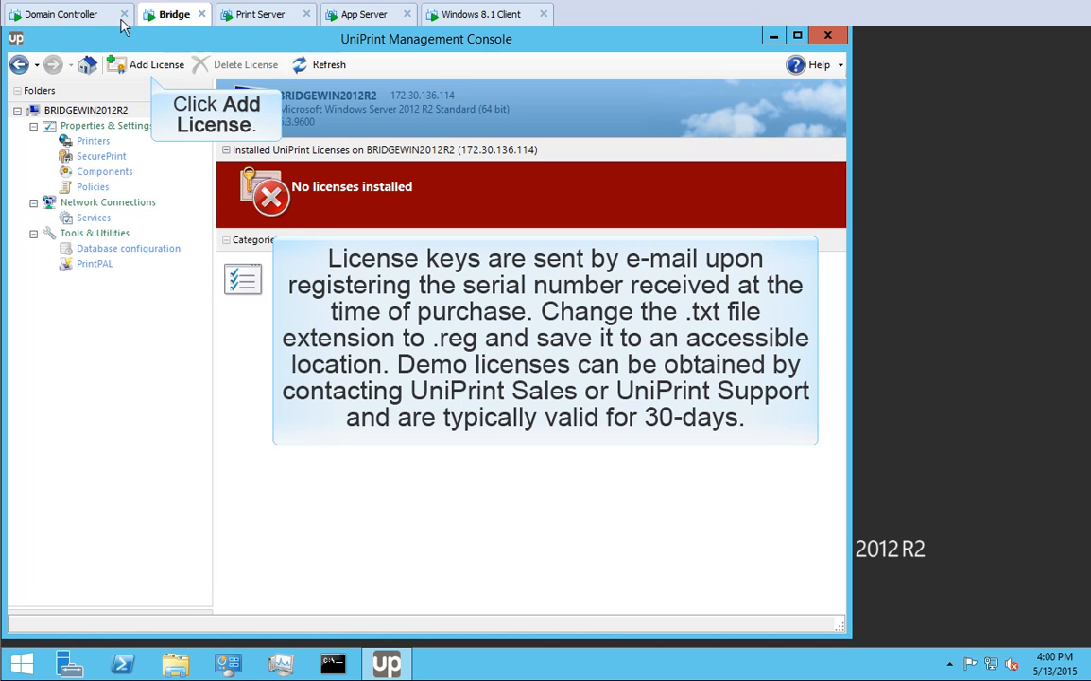
- Install the Demo license from the 20151215 key file in UniPrint-Infinity-x64-v90, then go to the Windows 8.1 client
click(149, 64)
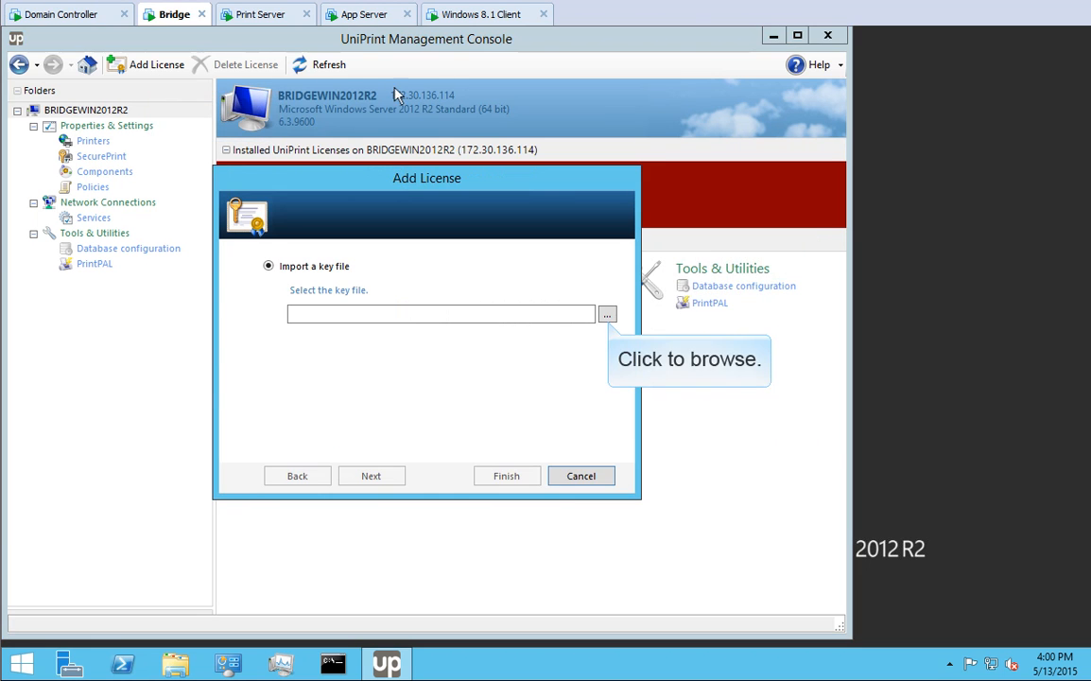
click(607, 315)
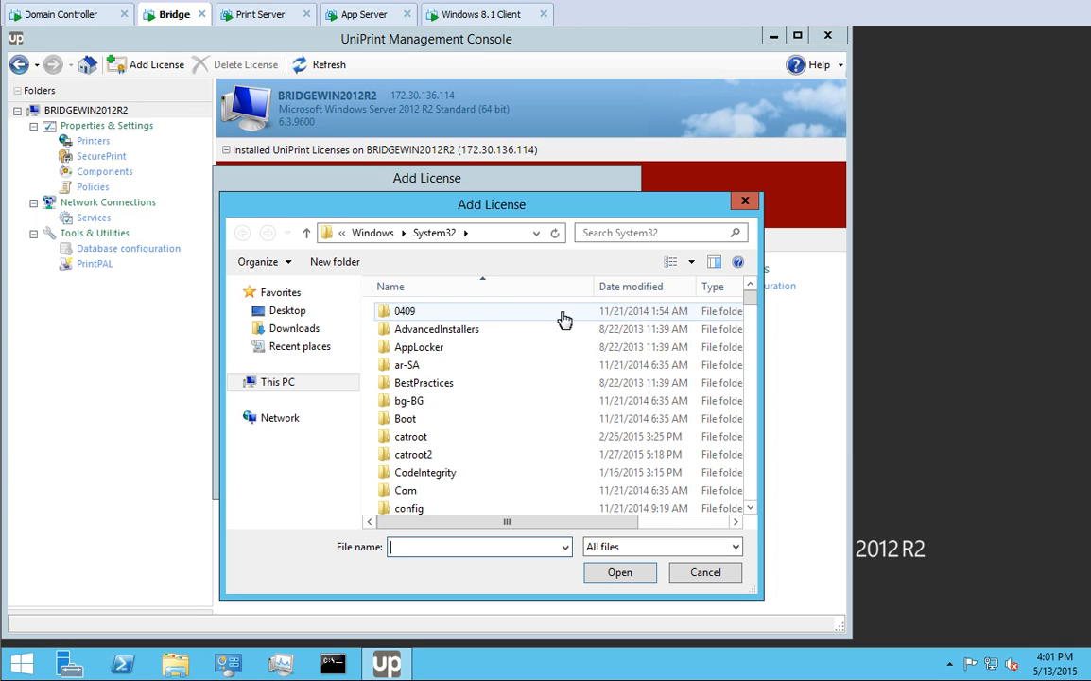
click(285, 312)
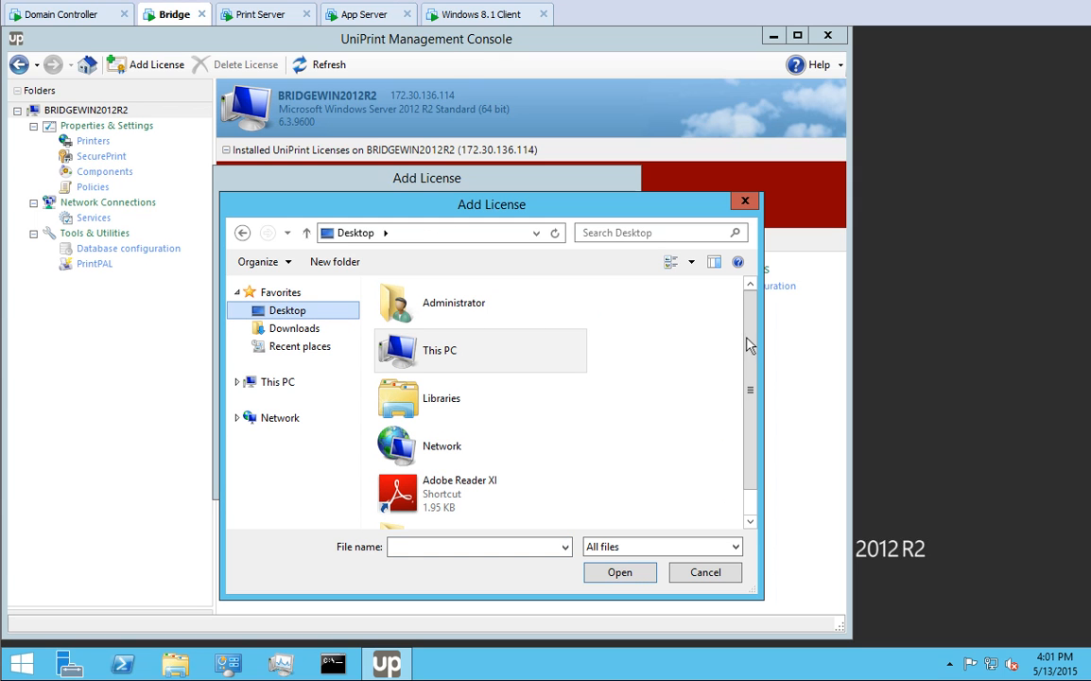
scroll(748, 374, down, 1)
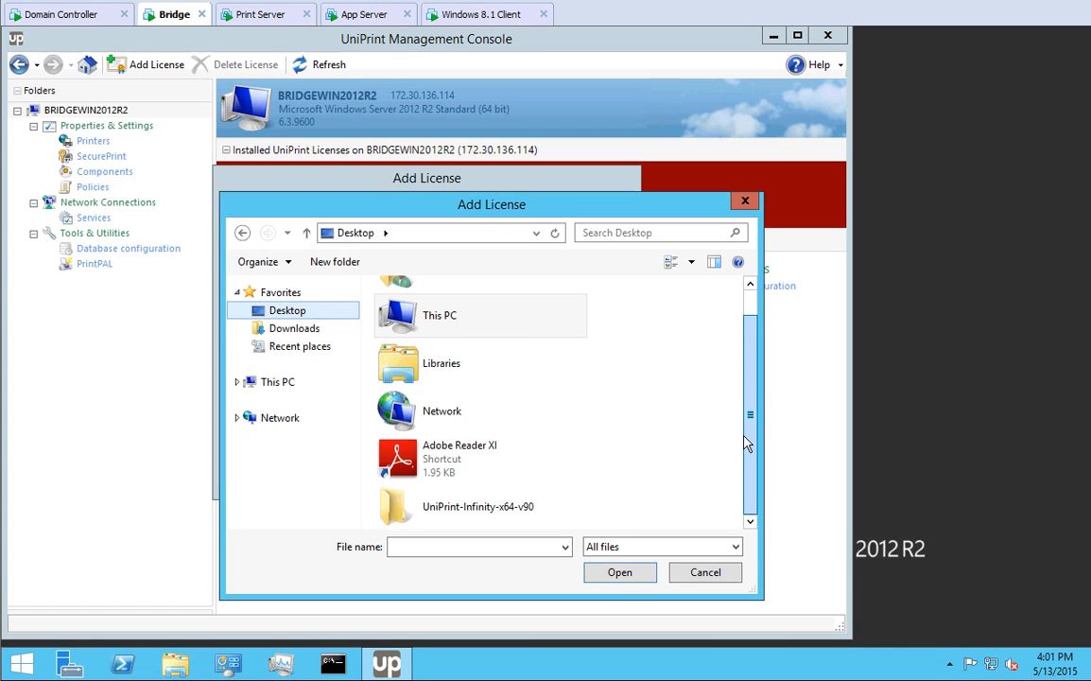
double_click(499, 507)
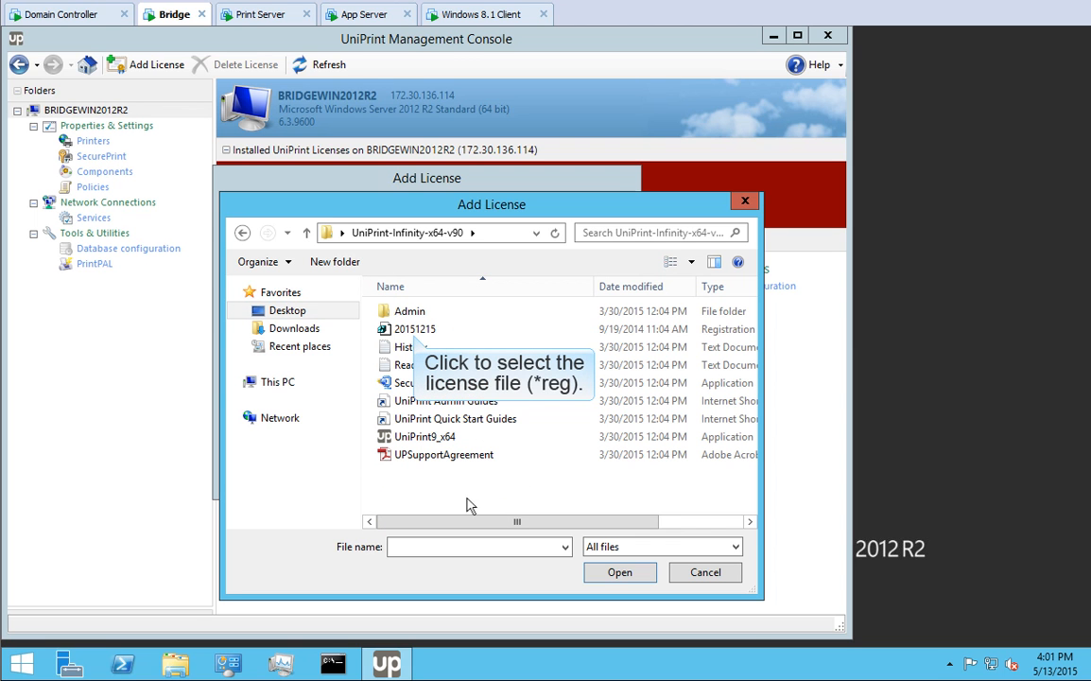
click(425, 332)
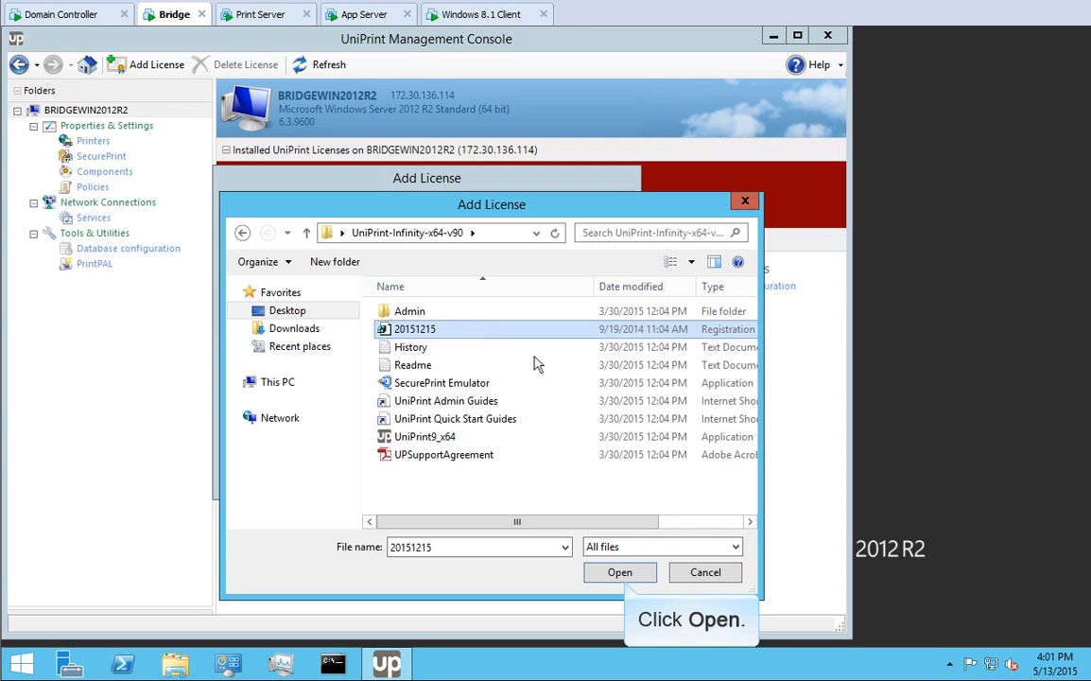
click(621, 573)
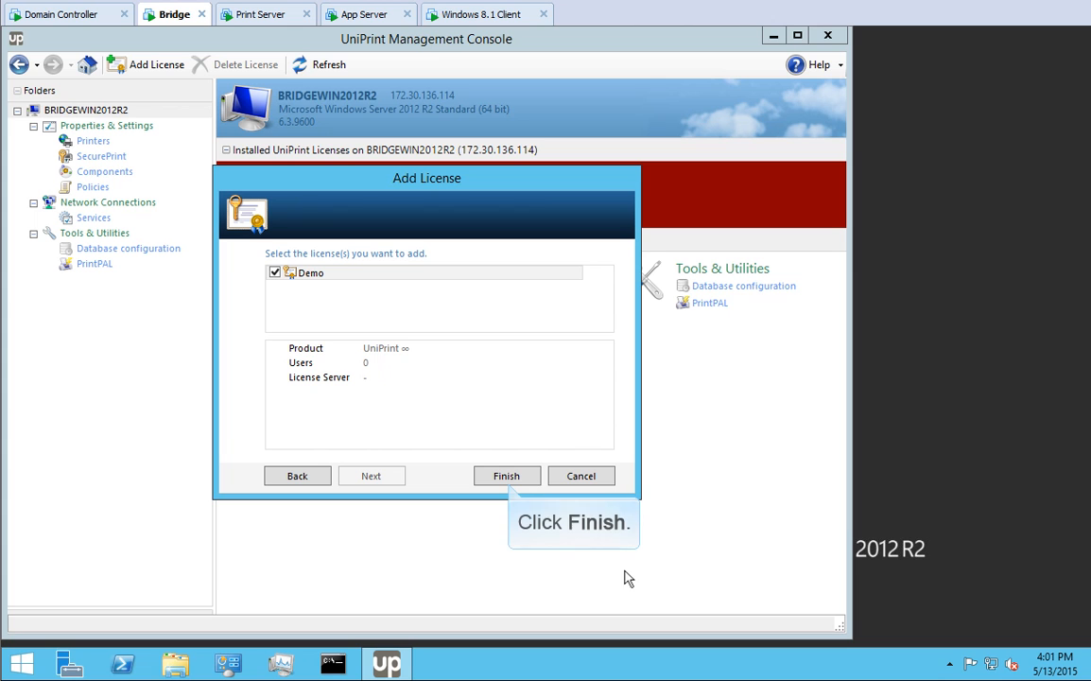
click(506, 476)
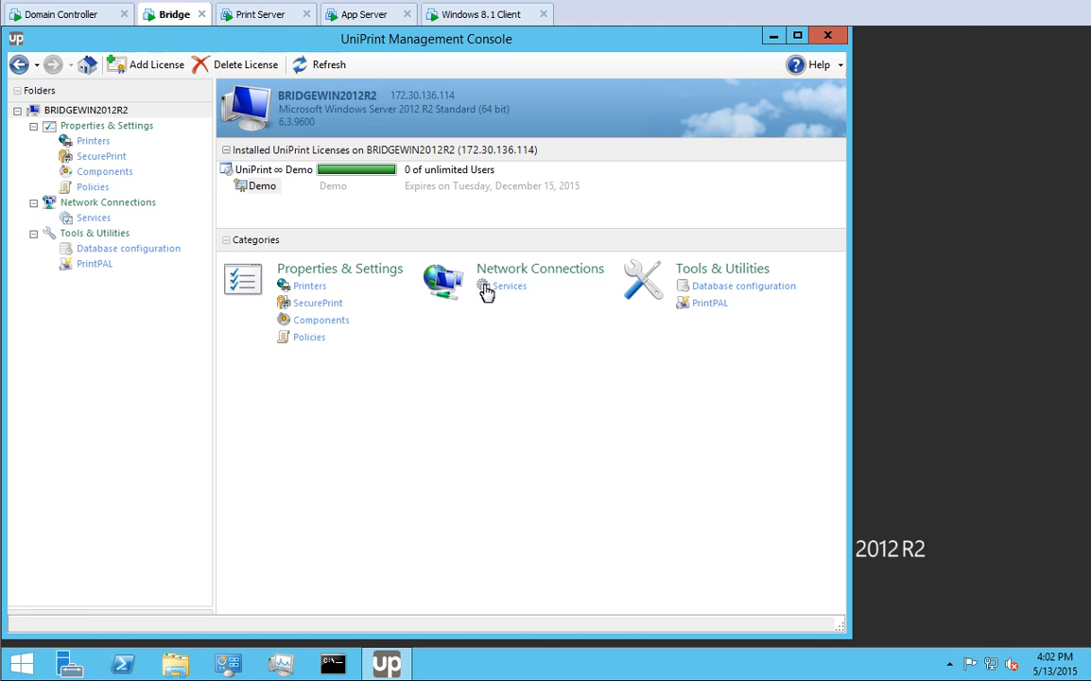
click(482, 14)
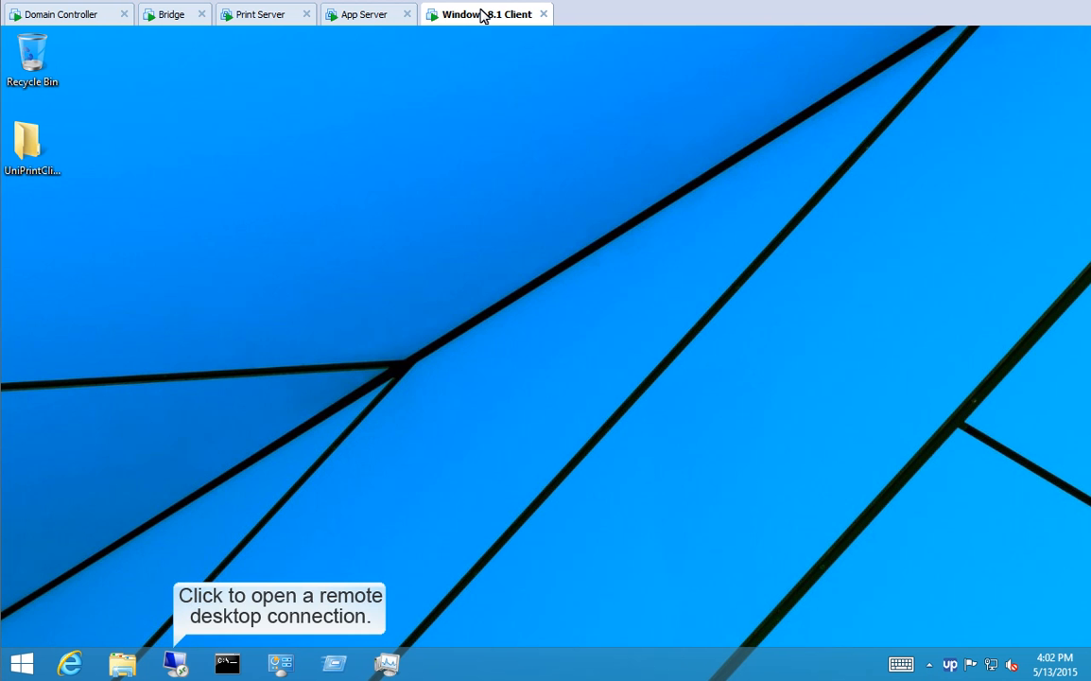
- Start a Remote Desktop connection to 172.30.136.117
click(175, 664)
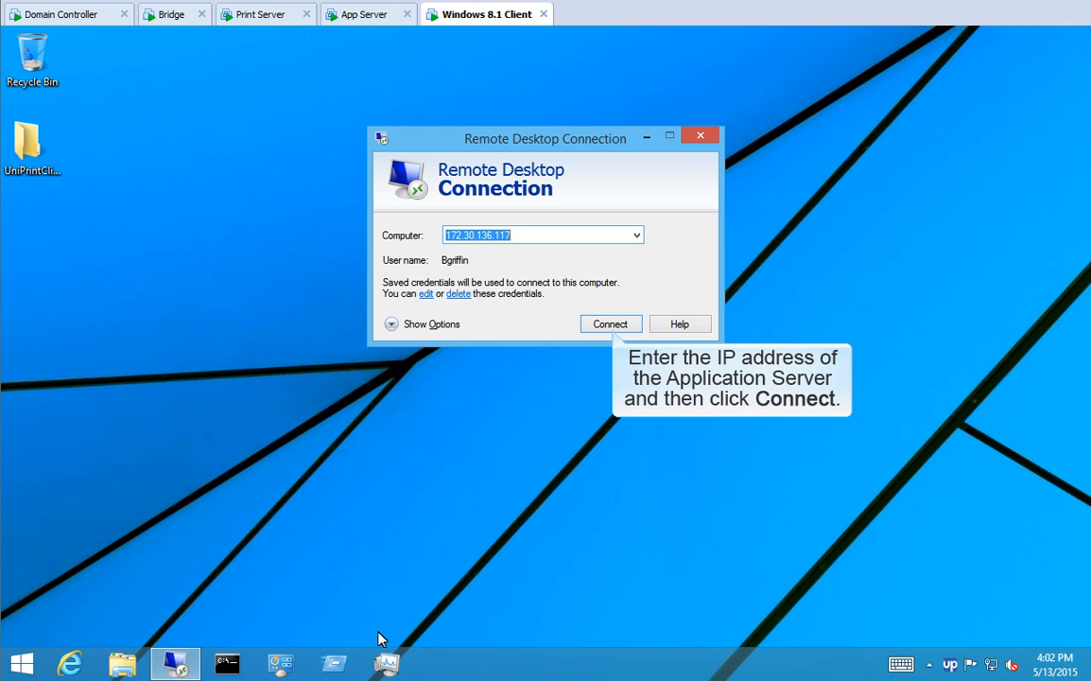
click(611, 324)
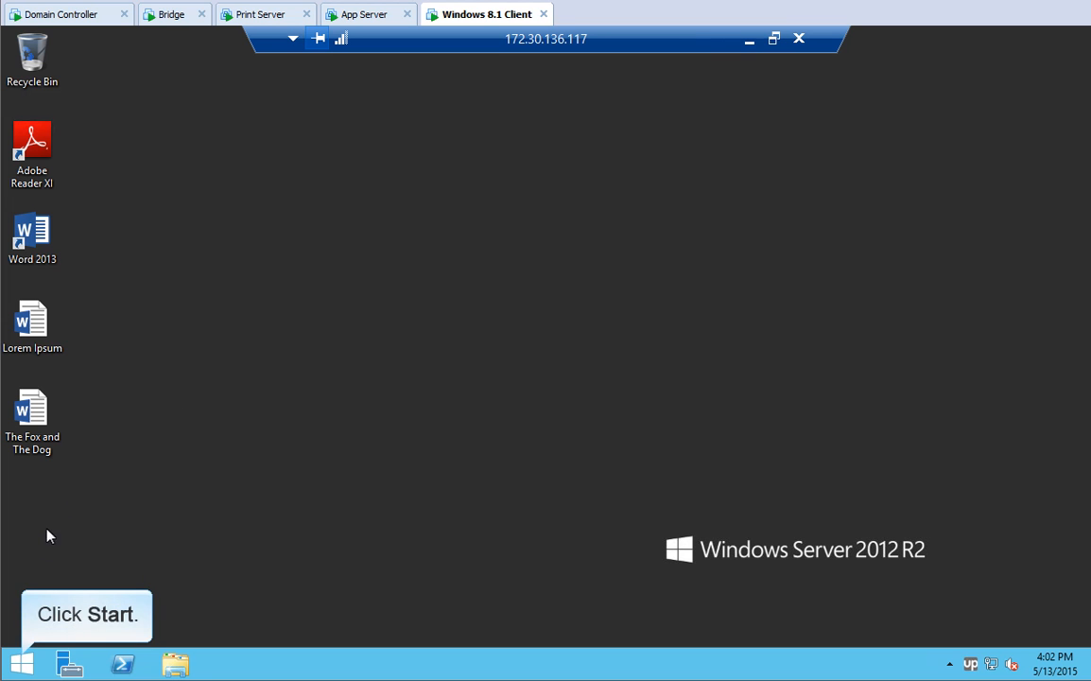
- Add the HP LaserJet M4345 MFP printer through Devices and Printers, not as the default printer
click(21, 664)
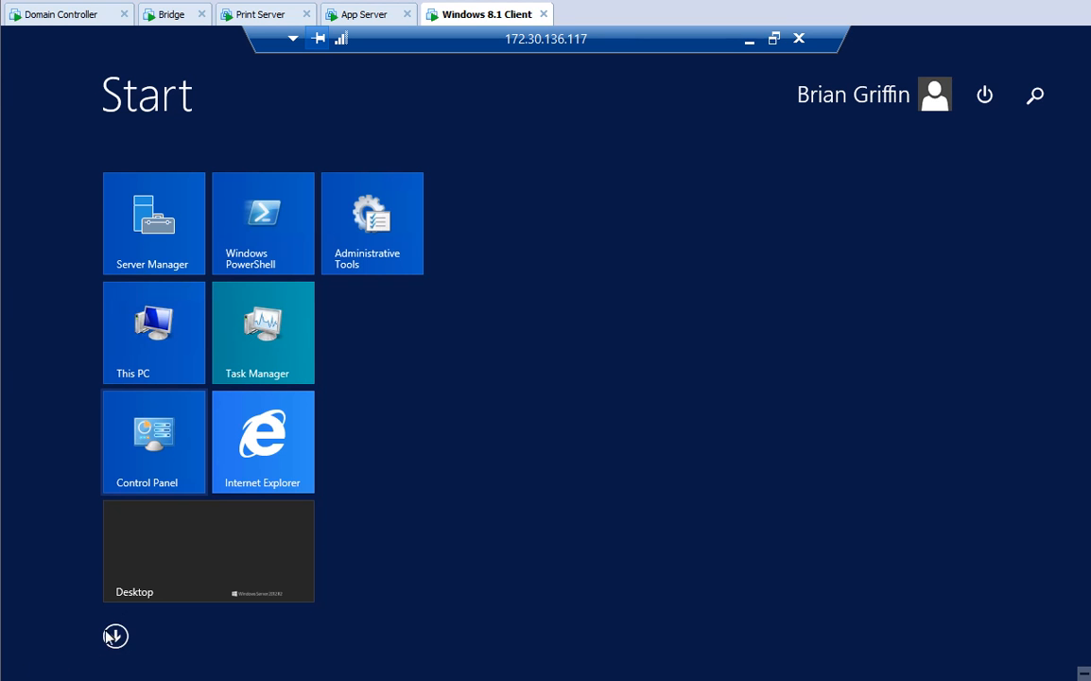
click(166, 464)
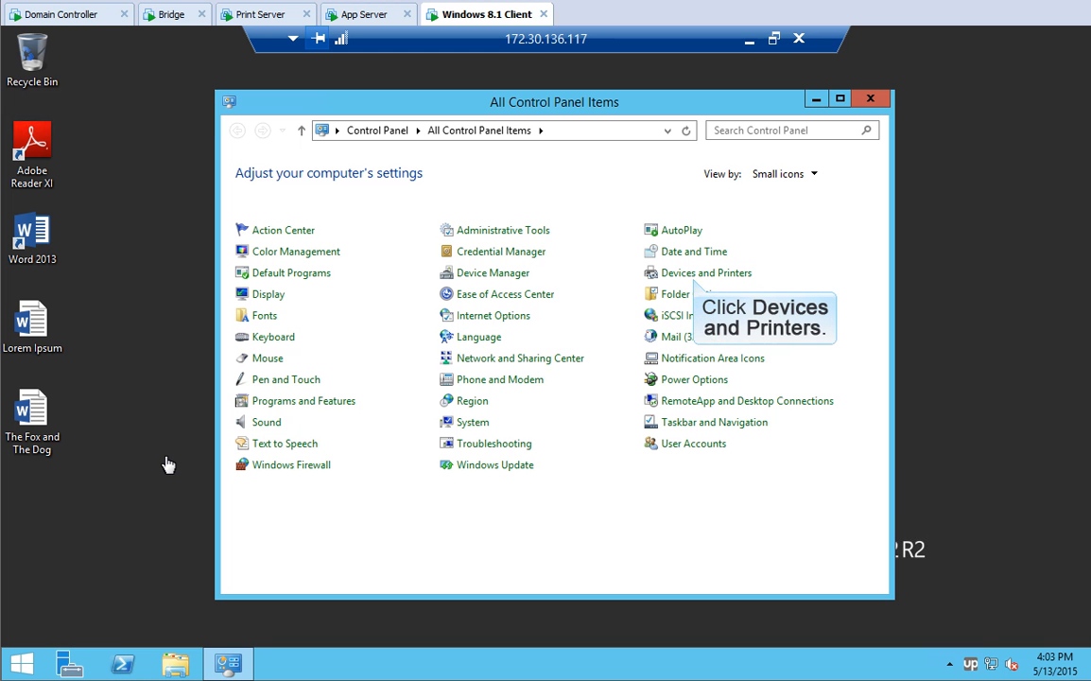
click(694, 274)
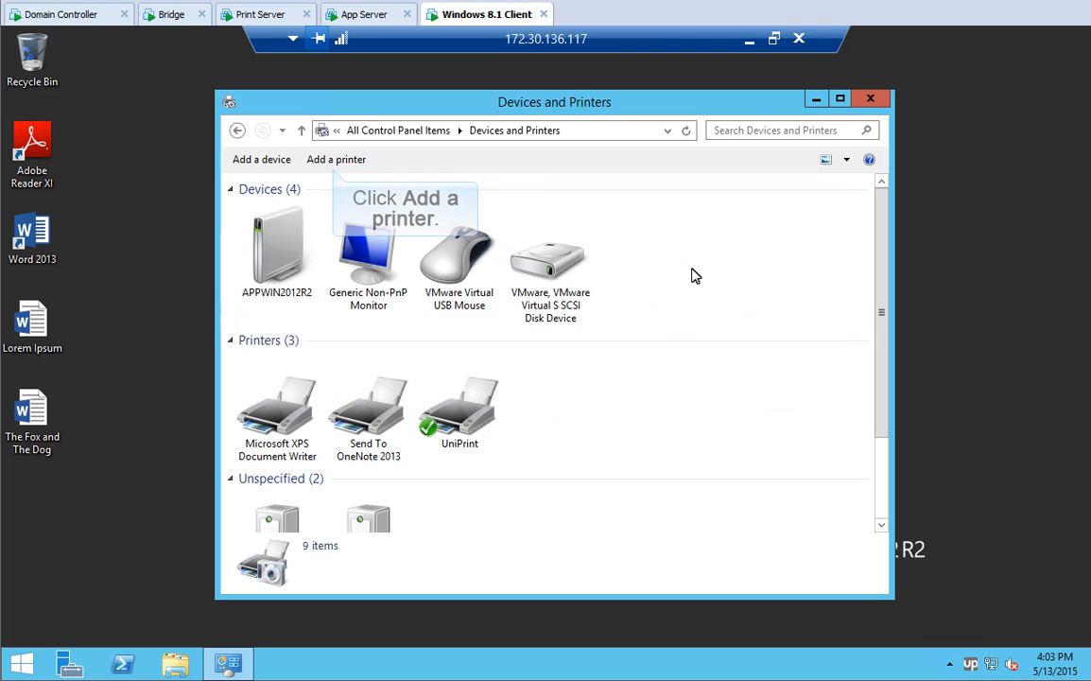
click(332, 161)
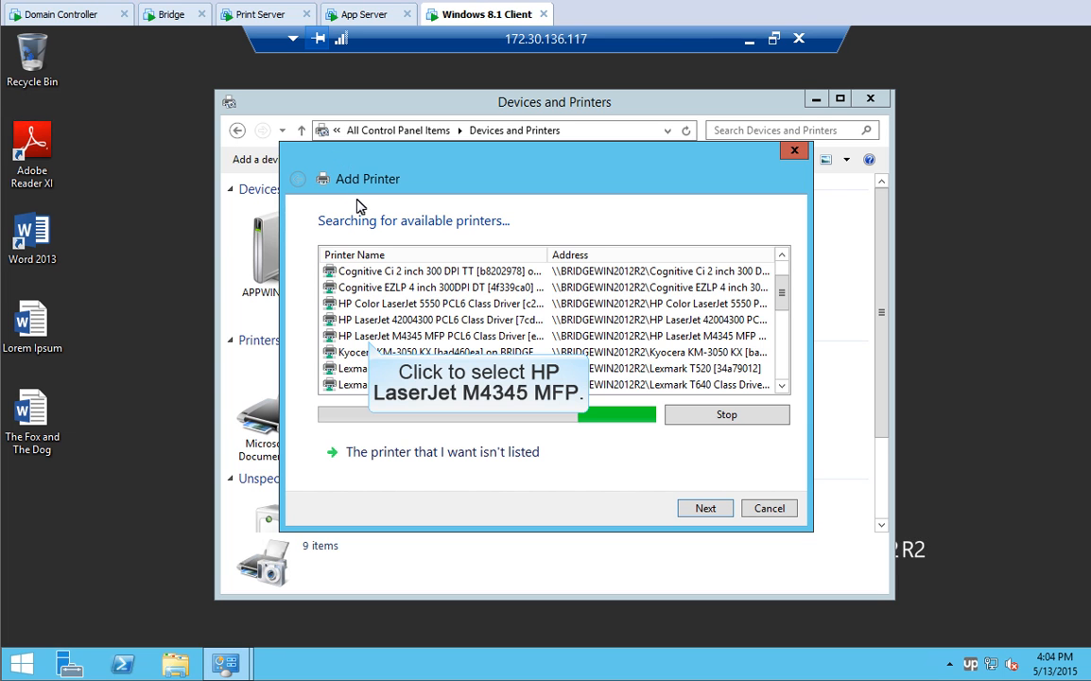
click(369, 336)
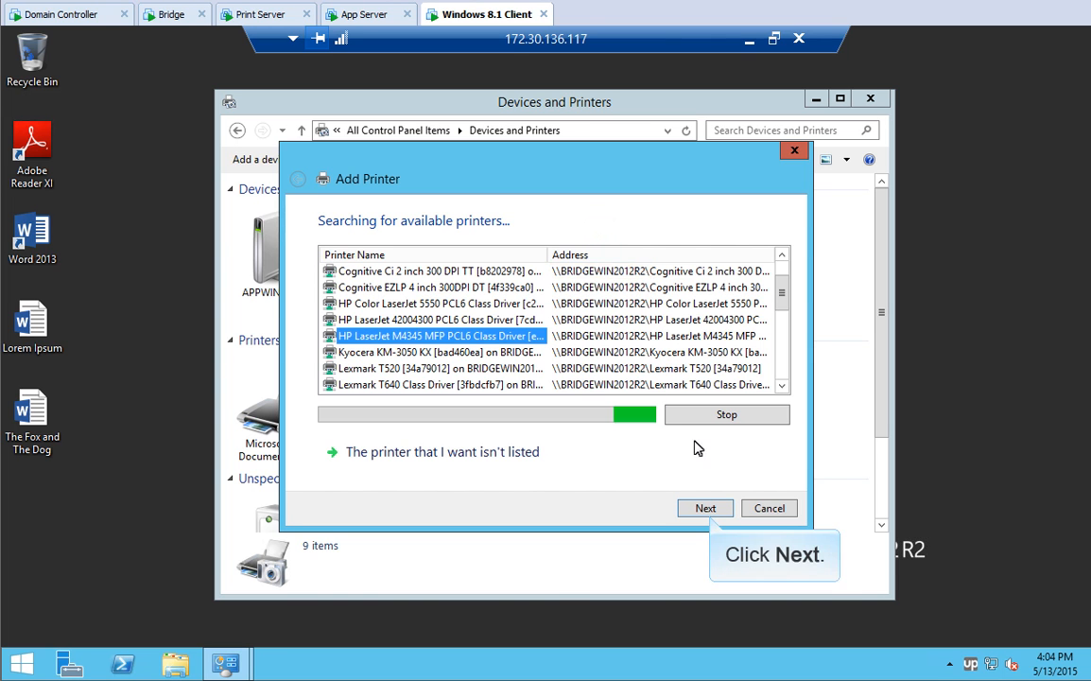
click(708, 509)
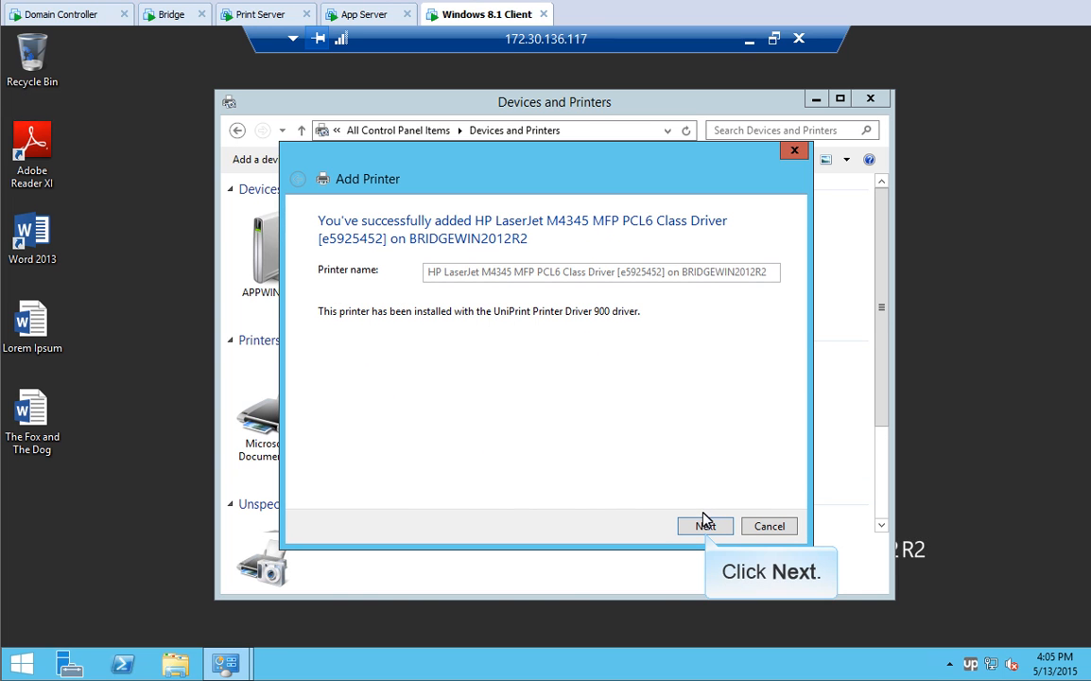
click(705, 526)
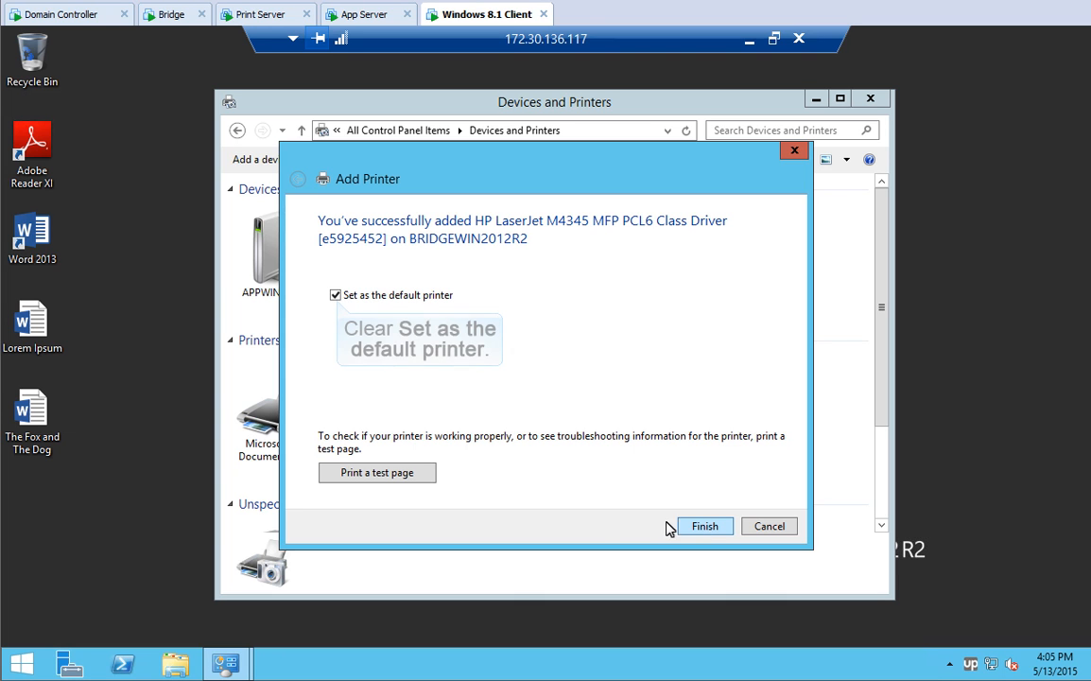
click(335, 295)
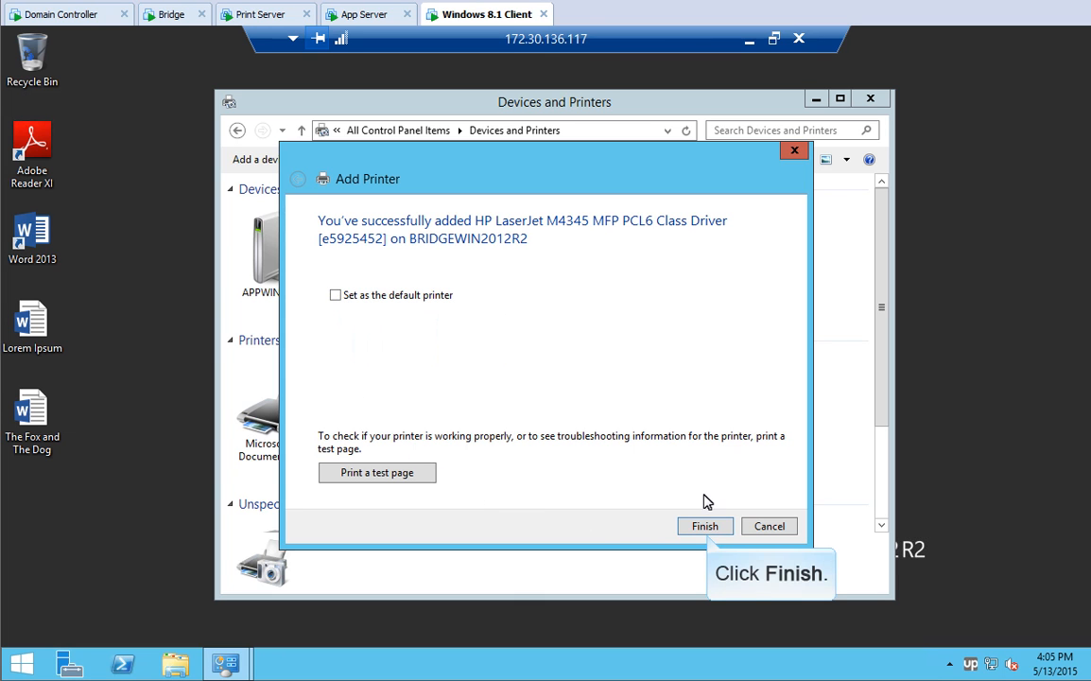
click(705, 525)
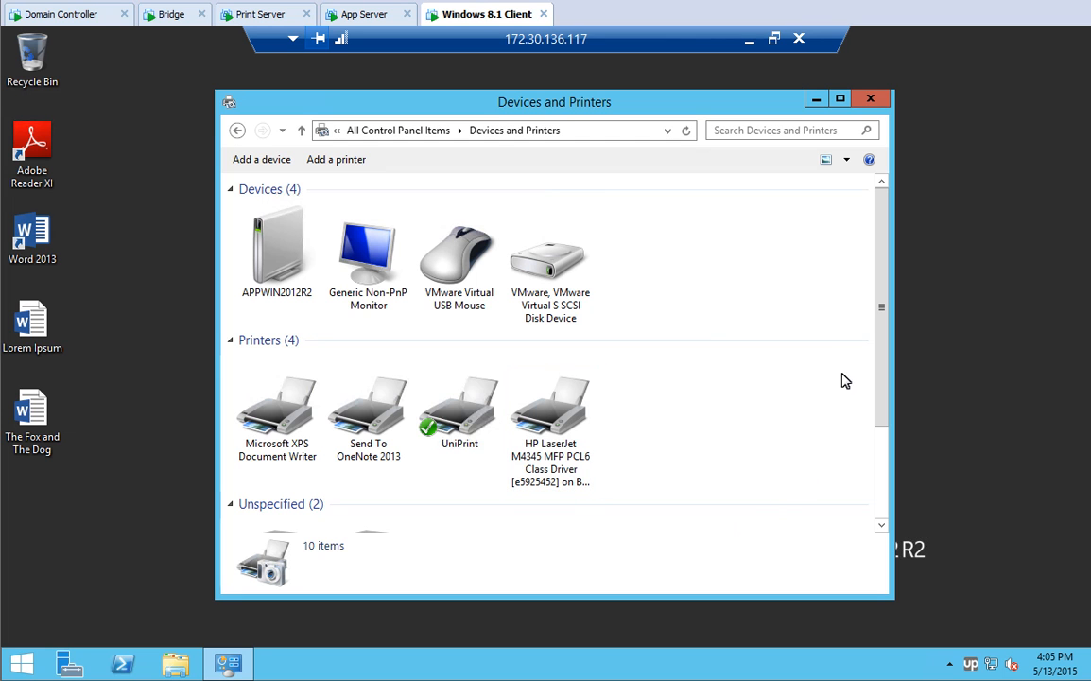
- Close Devices and Printers and sign out of the remote session
click(870, 99)
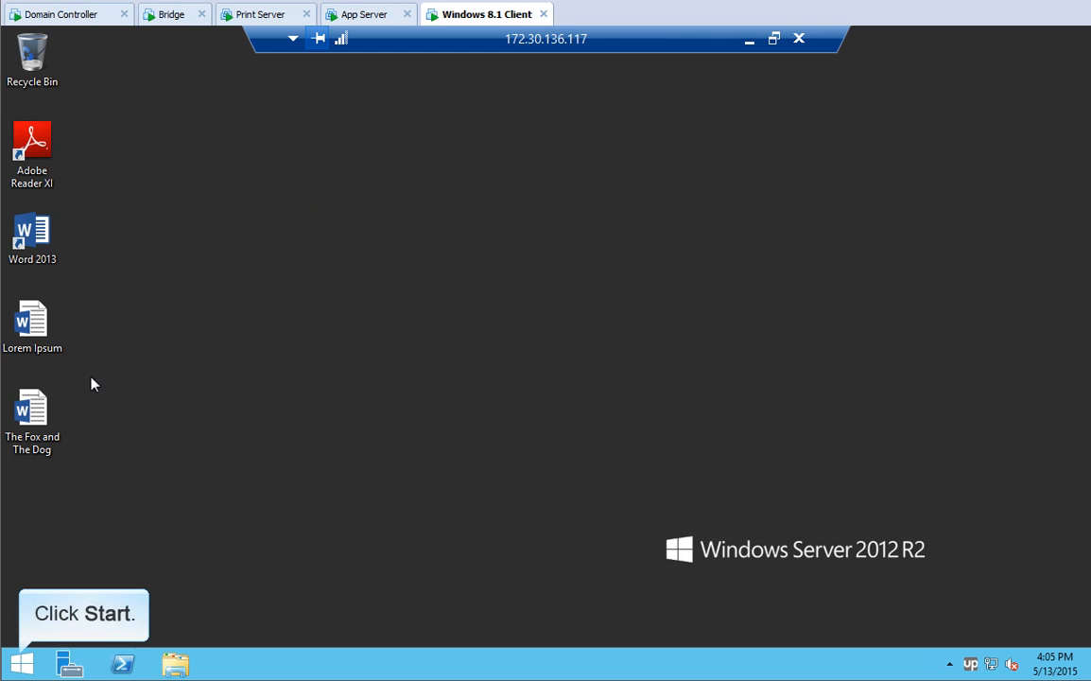
click(22, 662)
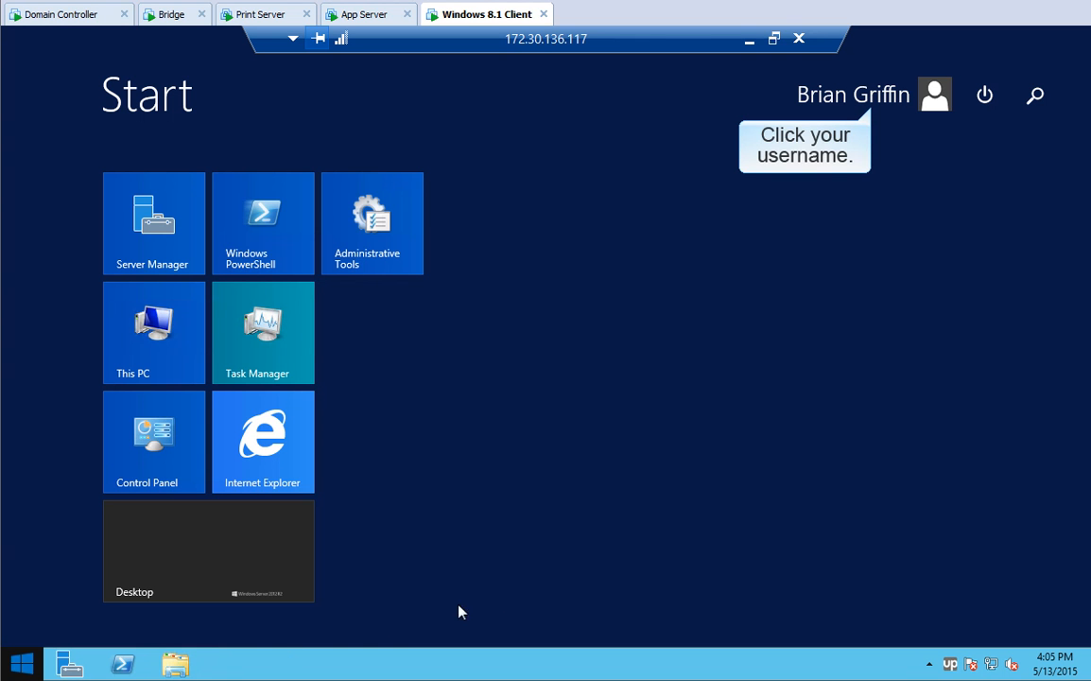
click(868, 97)
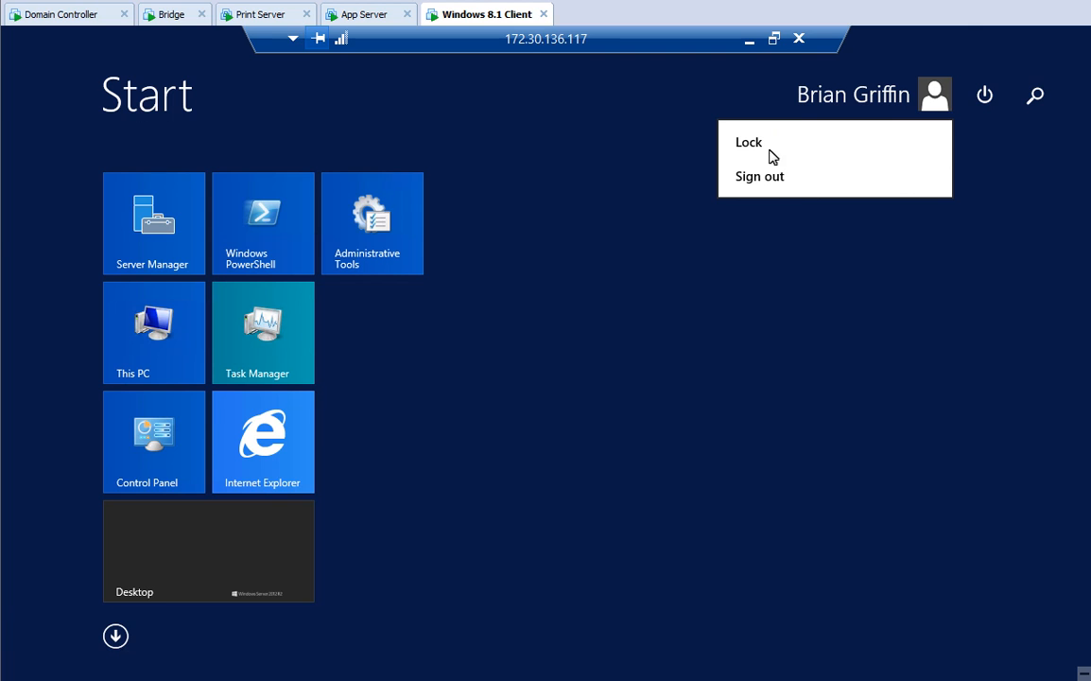
click(771, 181)
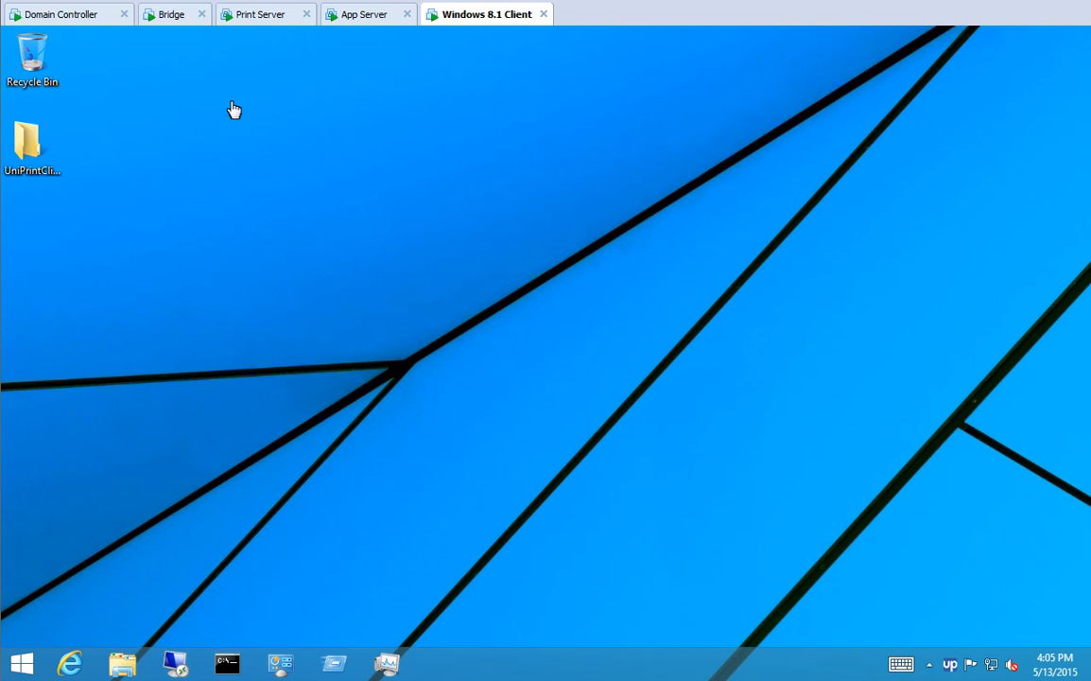
- On Bridge, open the Kyocera KM-3050 KX properties and set the paper size to Legal
click(173, 16)
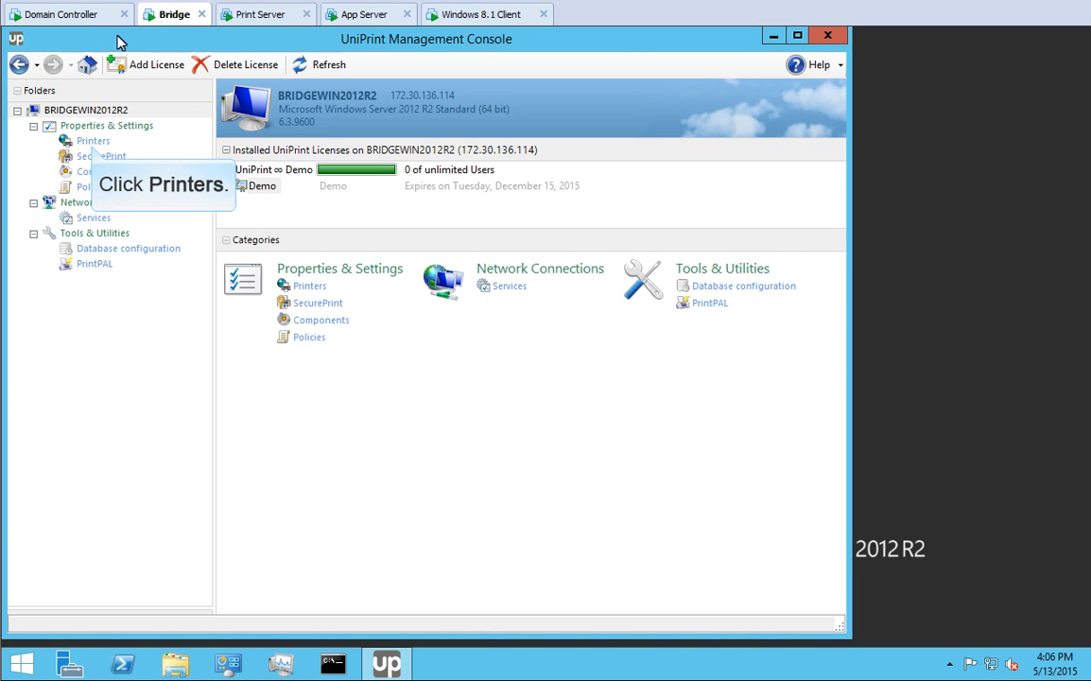
click(93, 141)
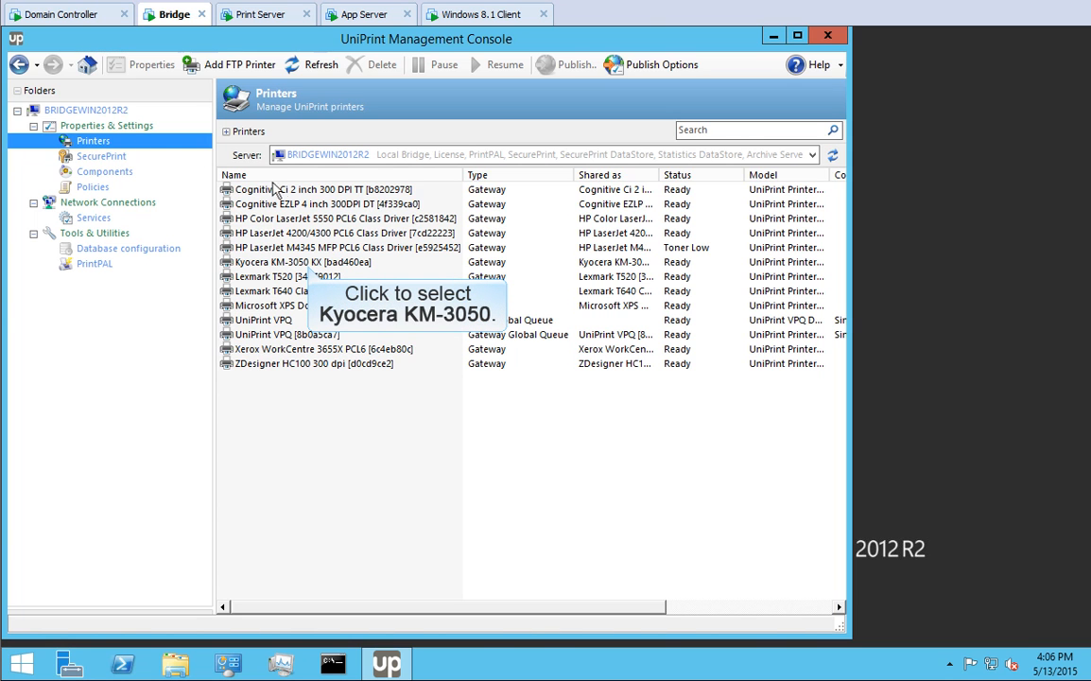
click(308, 265)
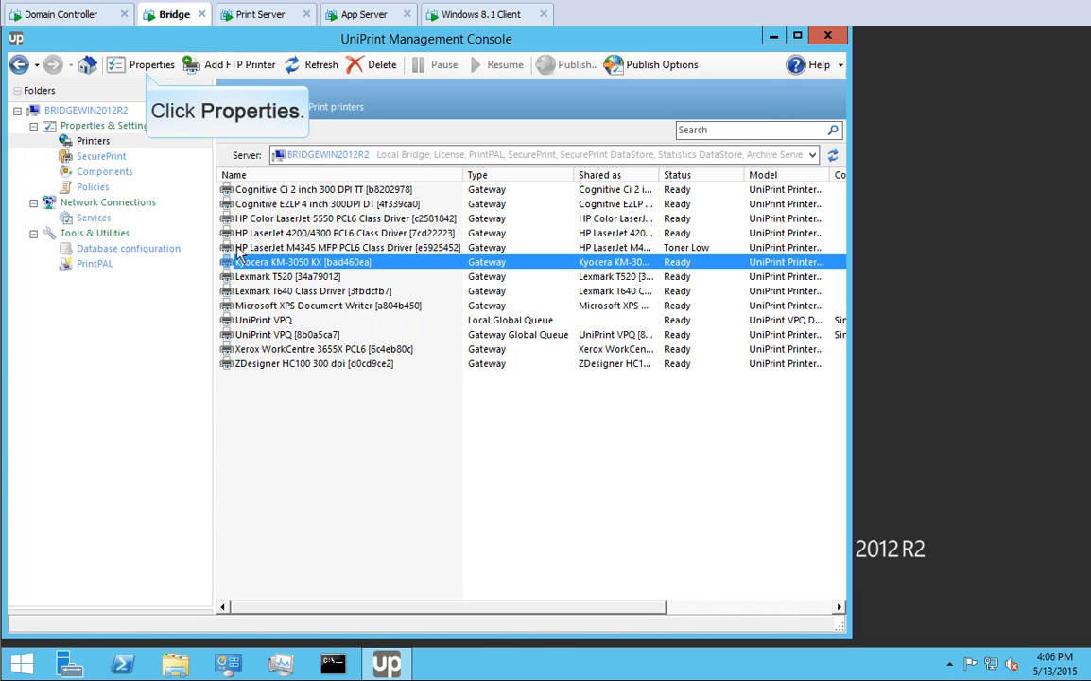
click(149, 66)
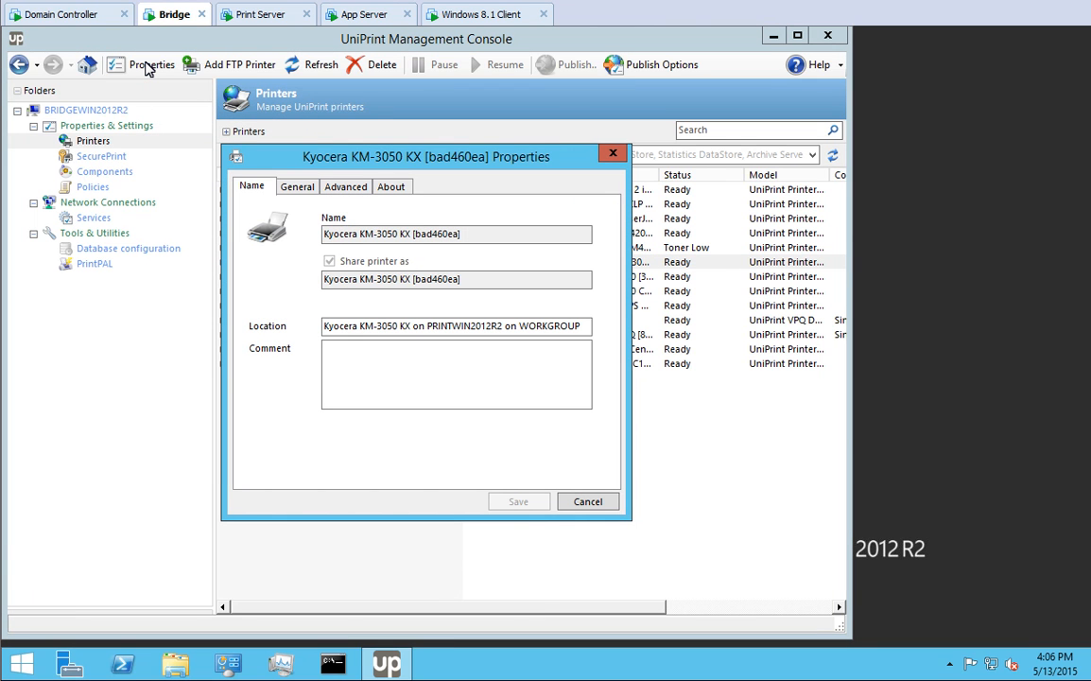
click(296, 188)
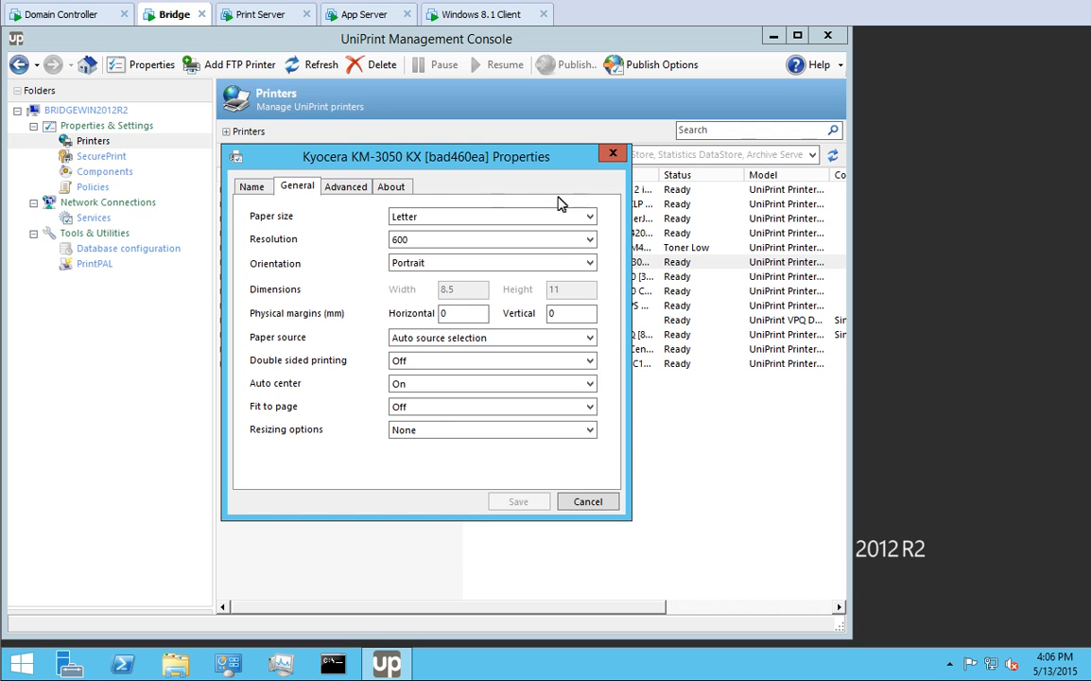
click(591, 217)
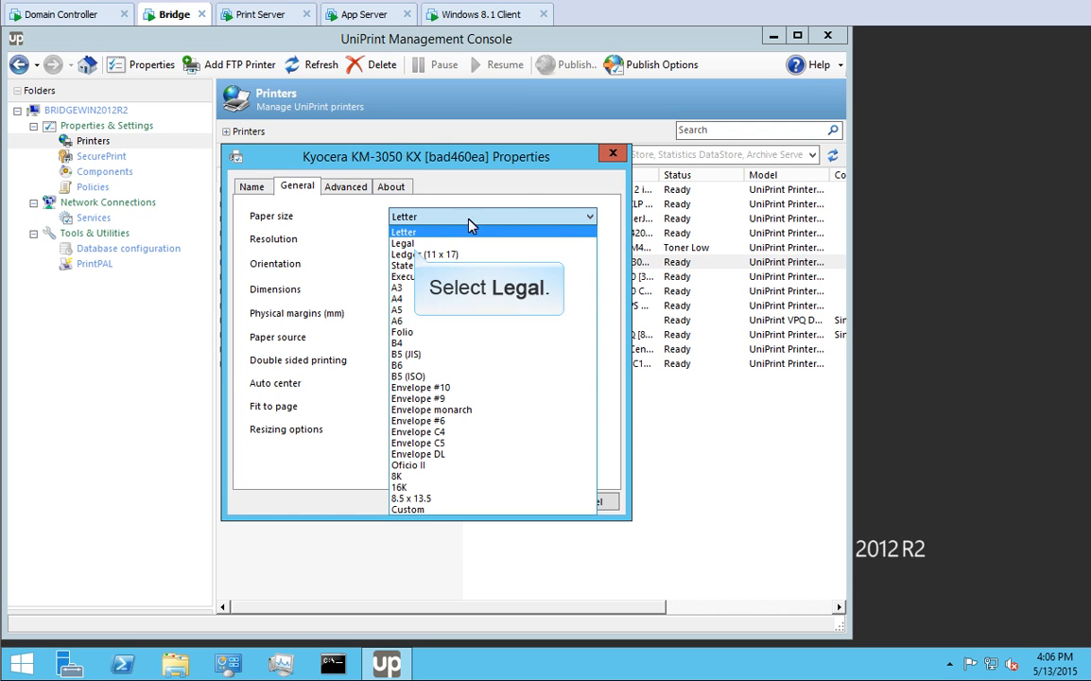
click(404, 244)
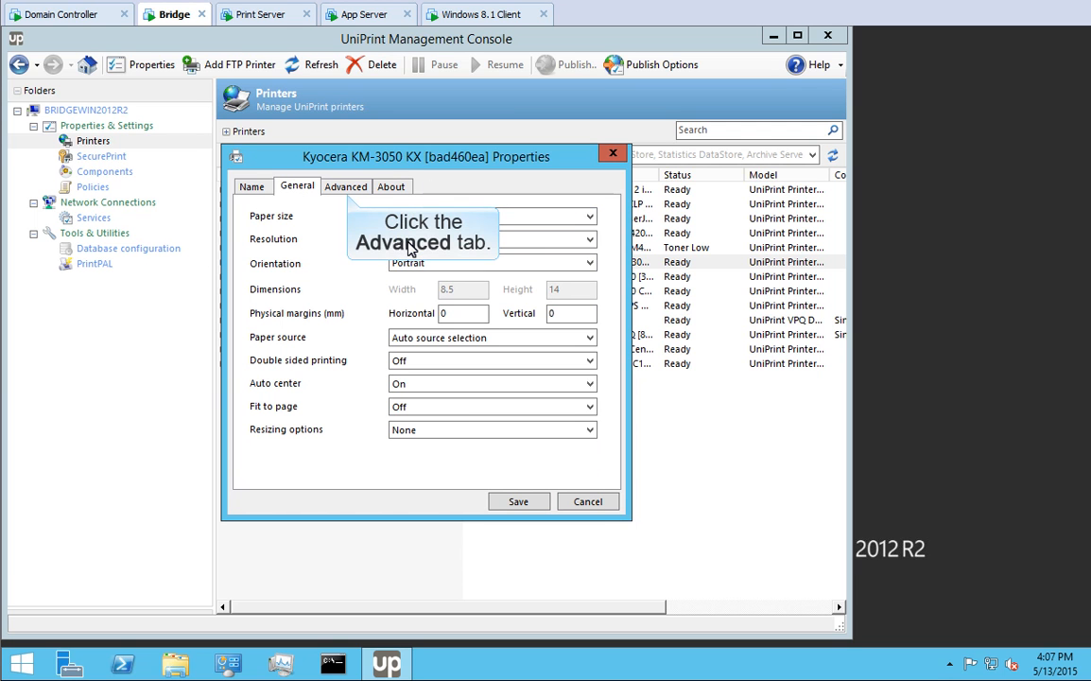
- Set Full font embedding and Grayscale colour in the Advanced settings, then save
click(346, 187)
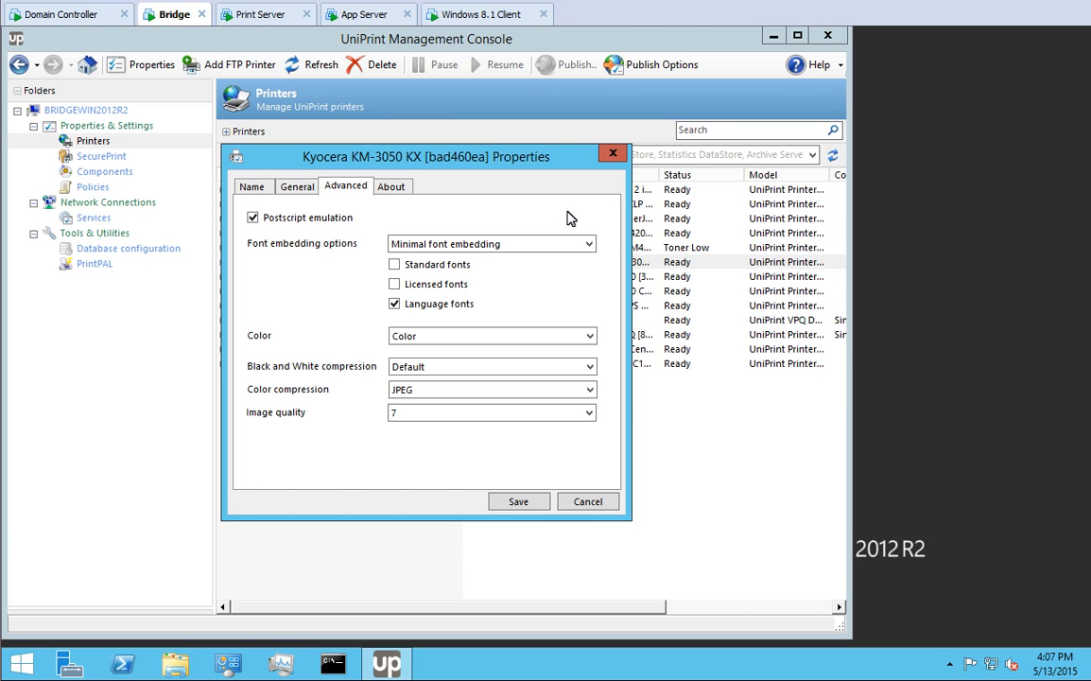
click(590, 244)
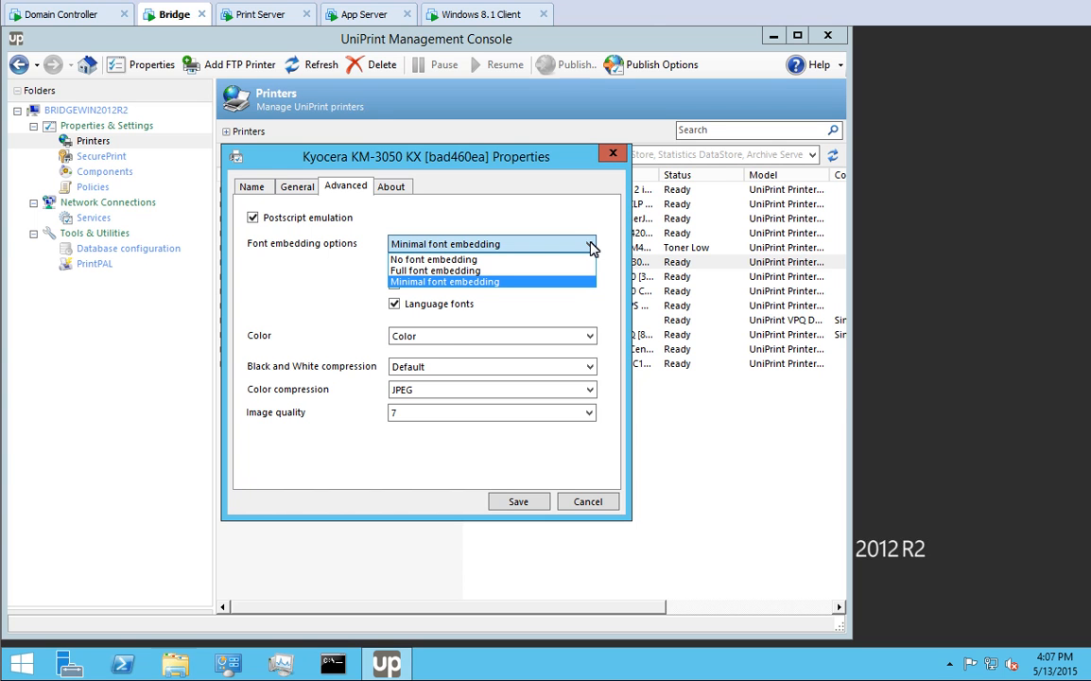
click(457, 272)
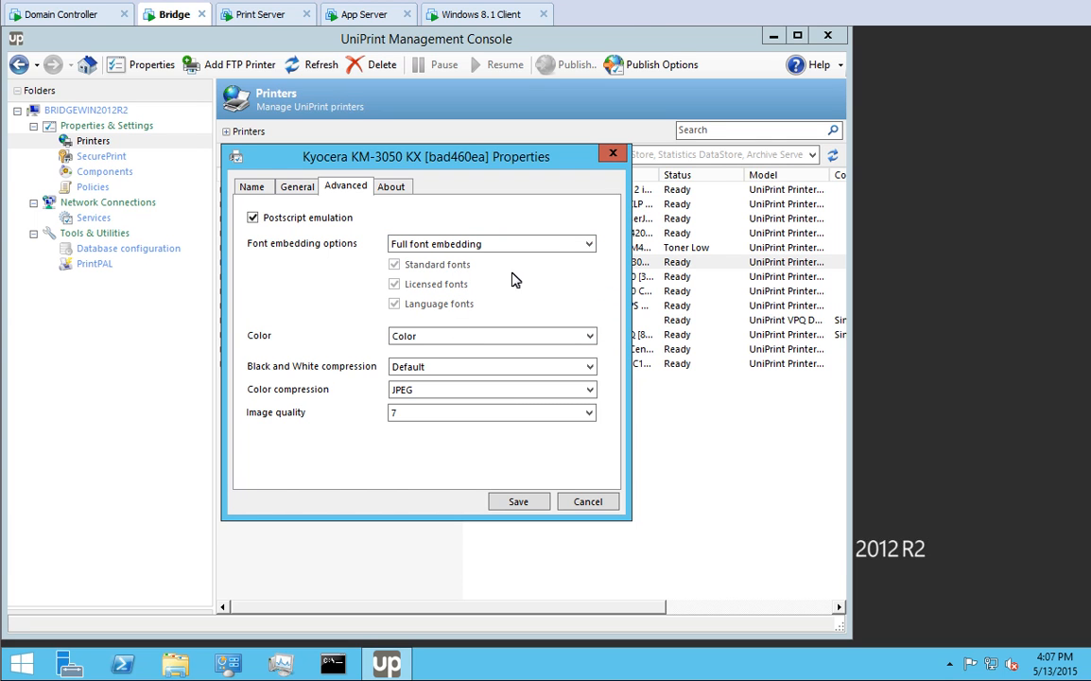
click(590, 337)
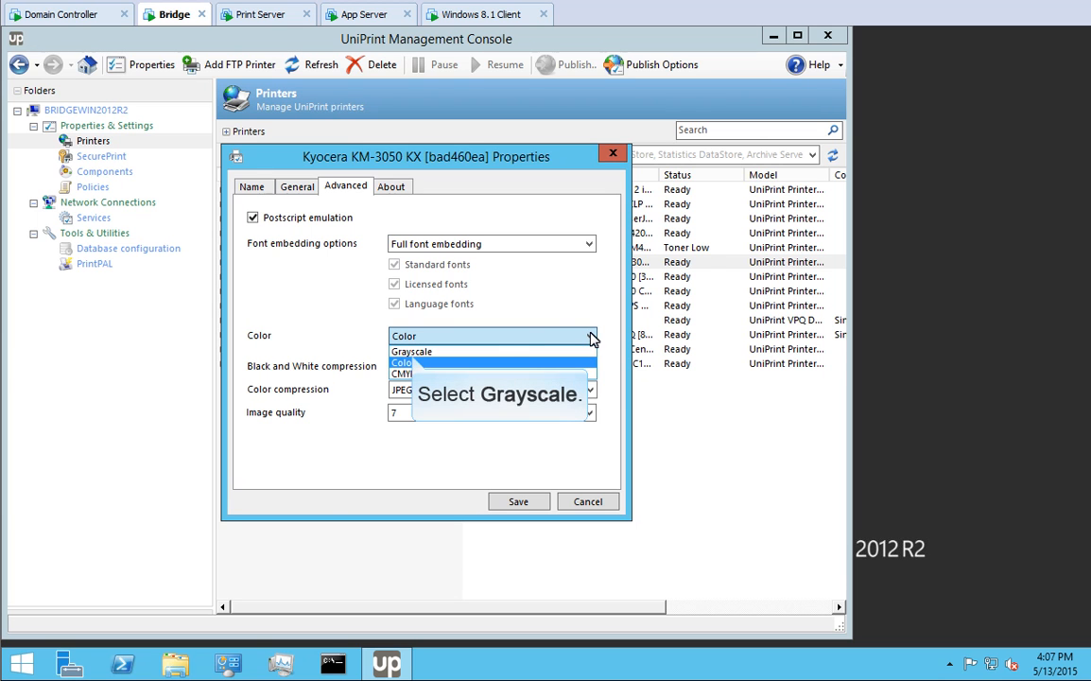
click(413, 352)
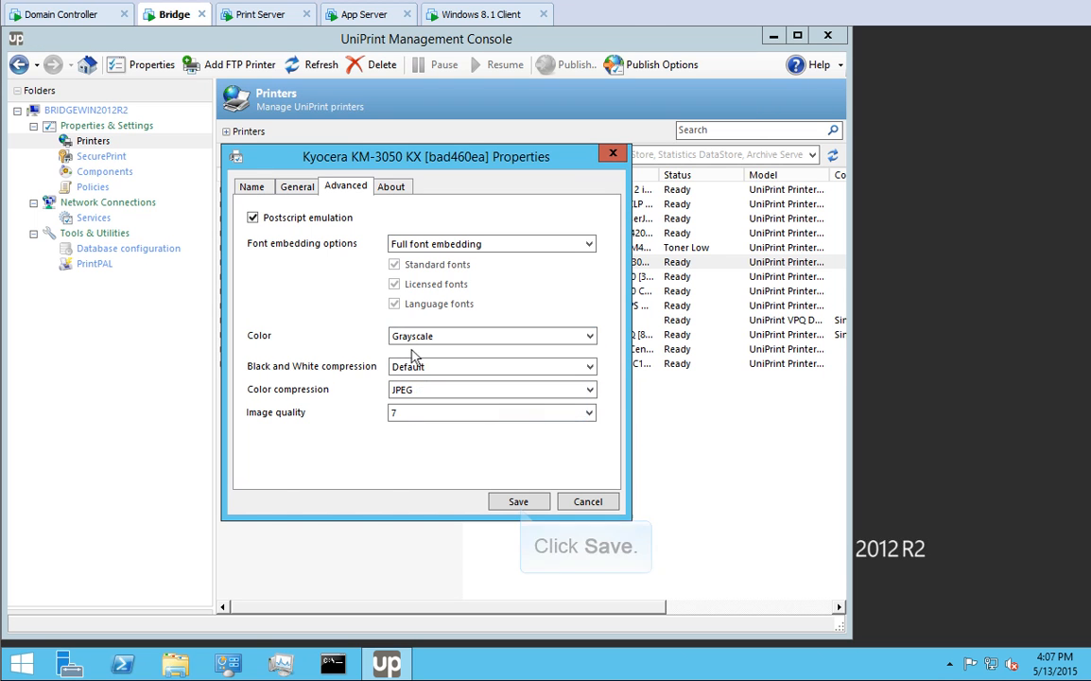
click(519, 498)
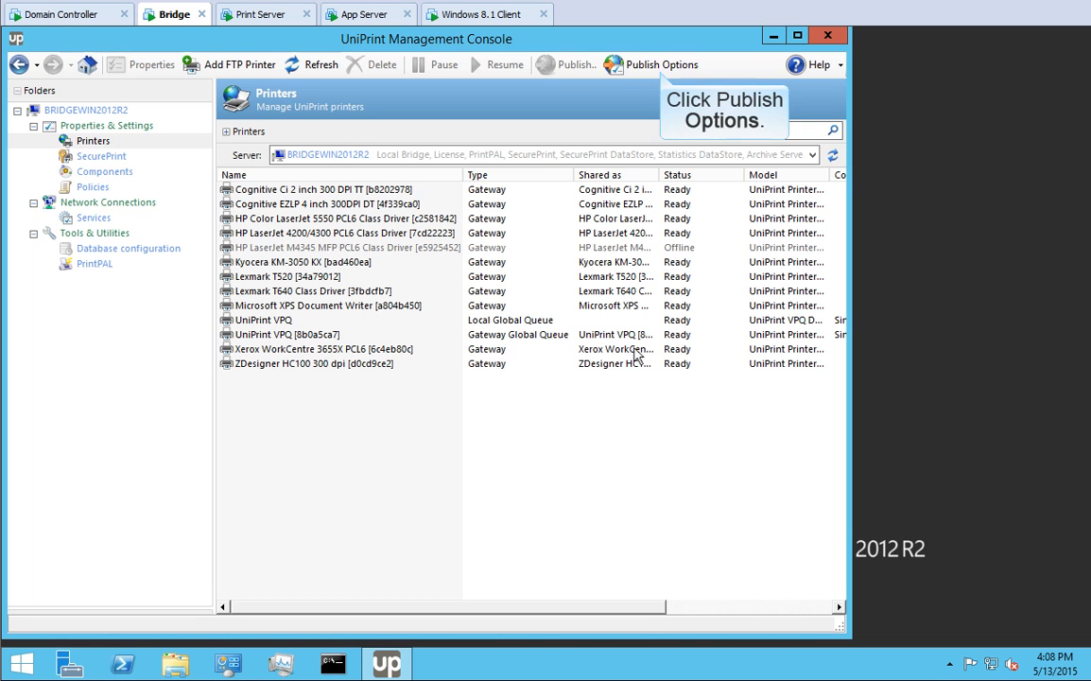
- Save Full font embedding as the default gateway printer setting, then go to the application server's console
click(660, 66)
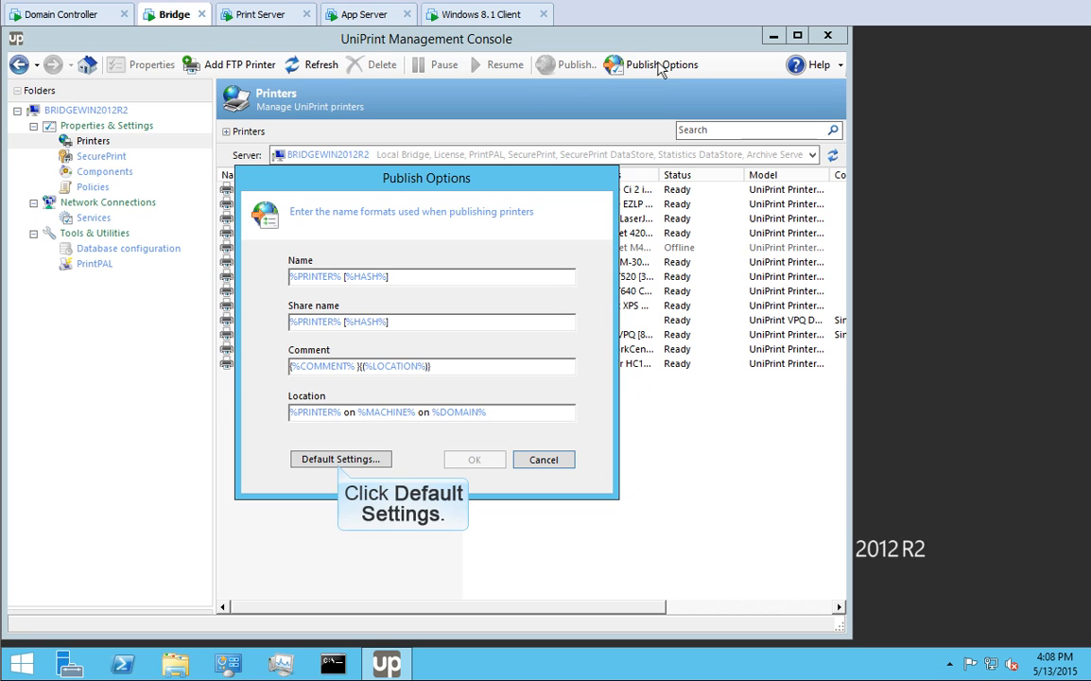
click(343, 459)
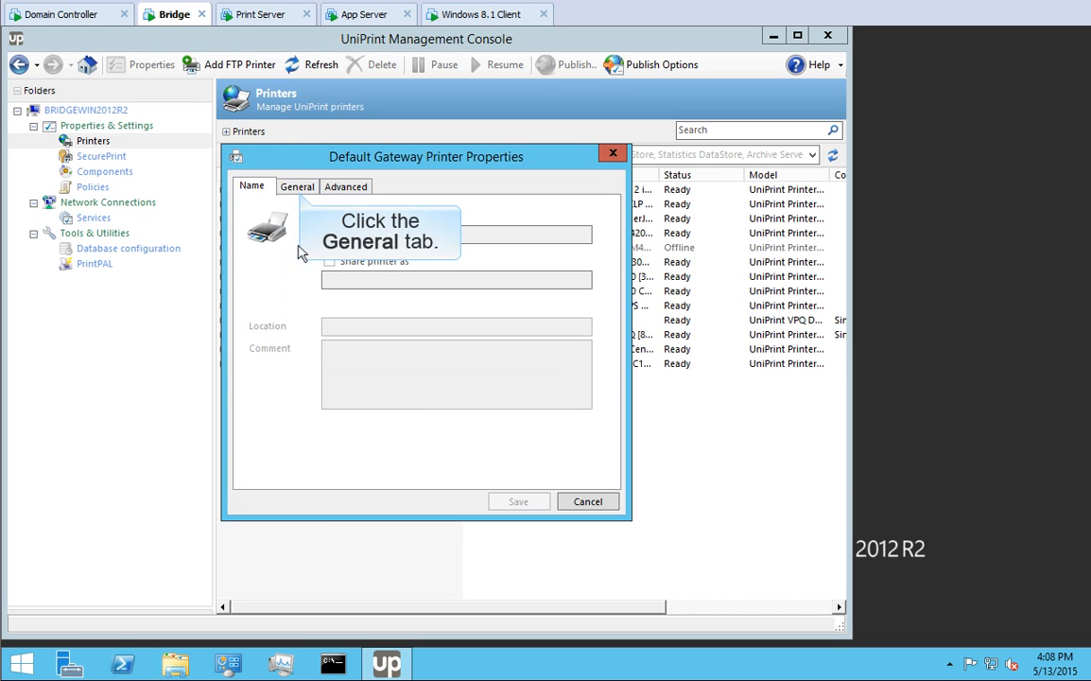
click(299, 187)
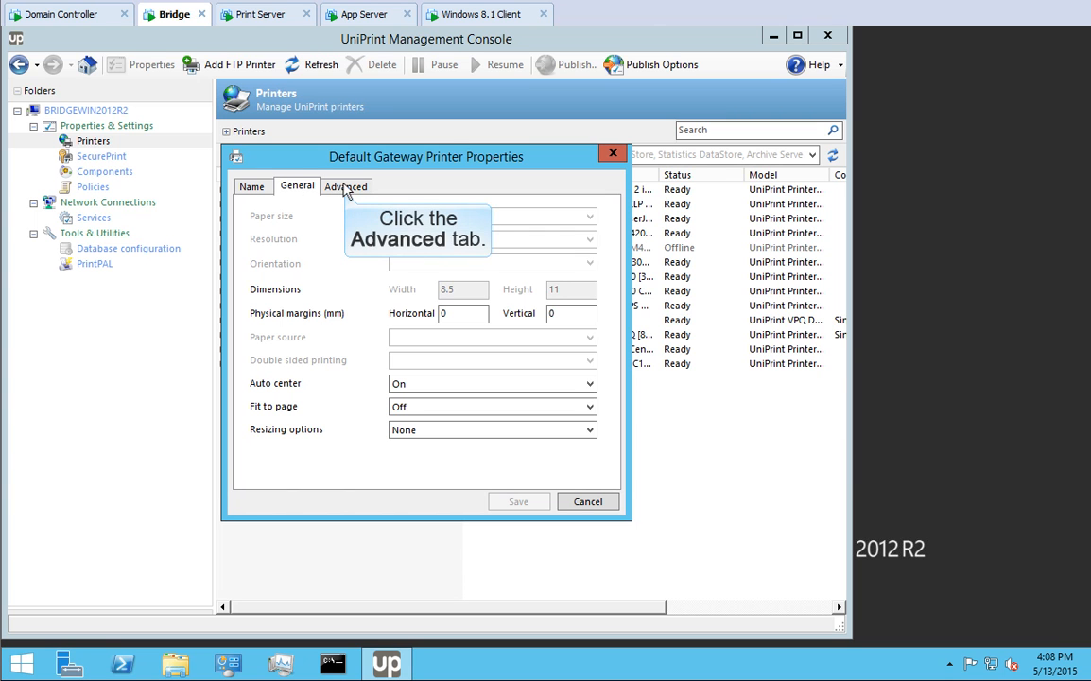
click(346, 187)
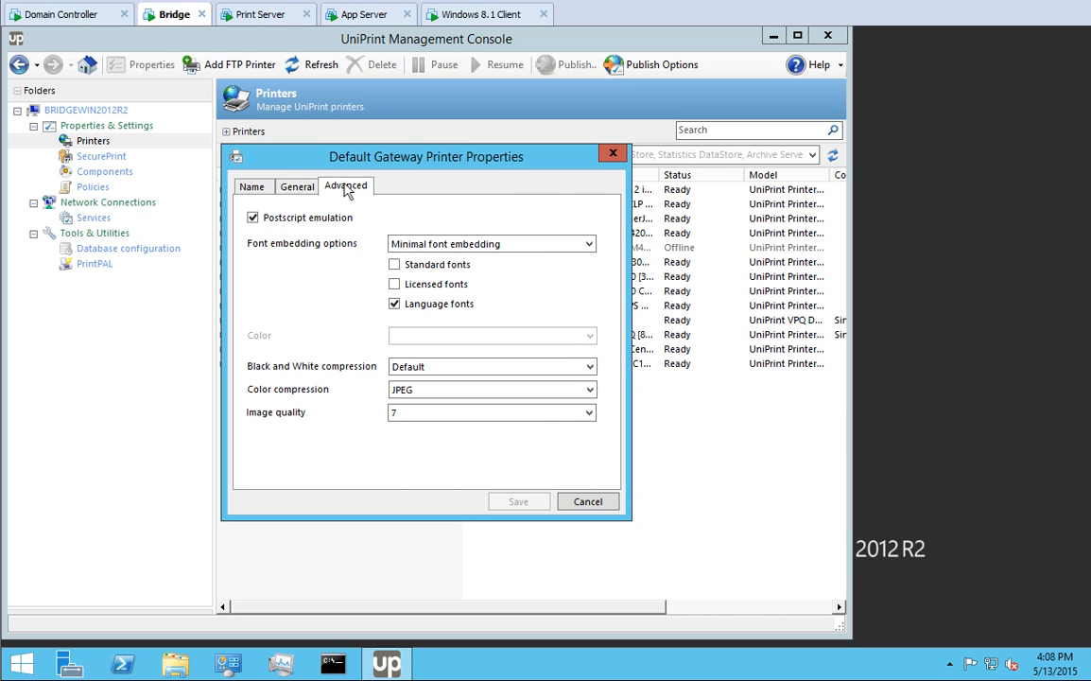
click(588, 245)
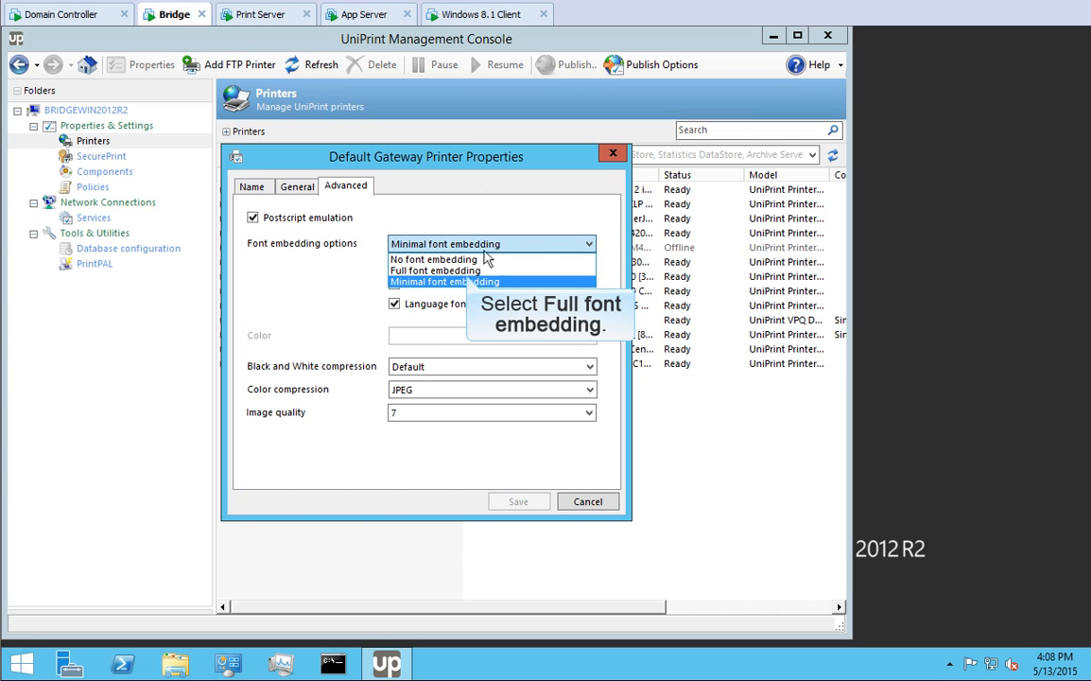
click(465, 271)
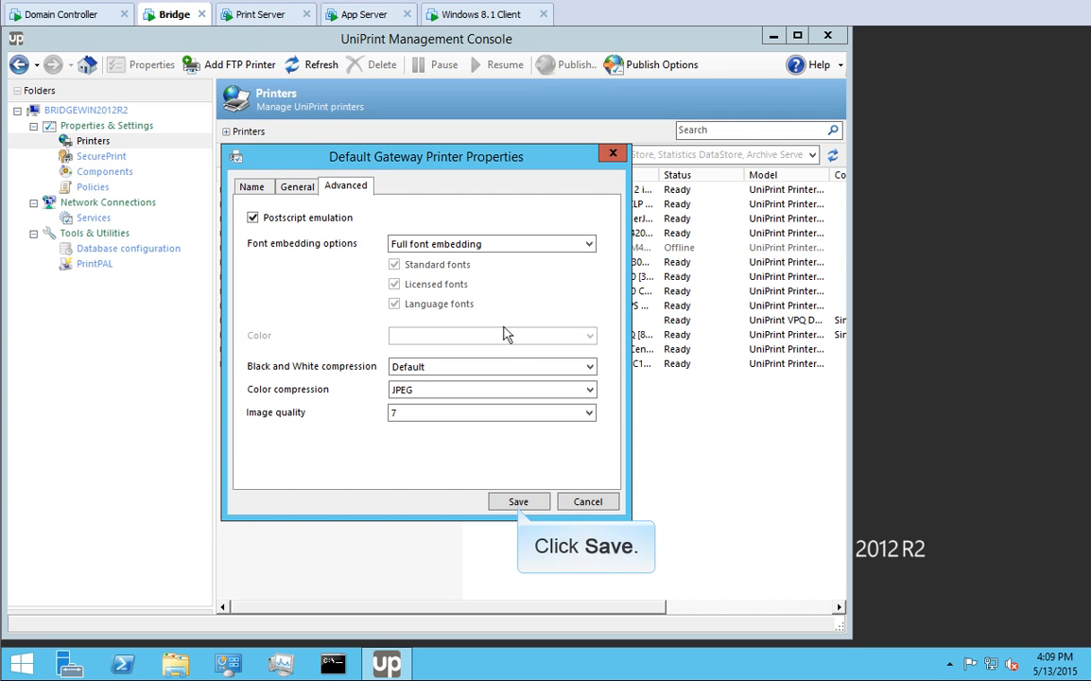
click(519, 501)
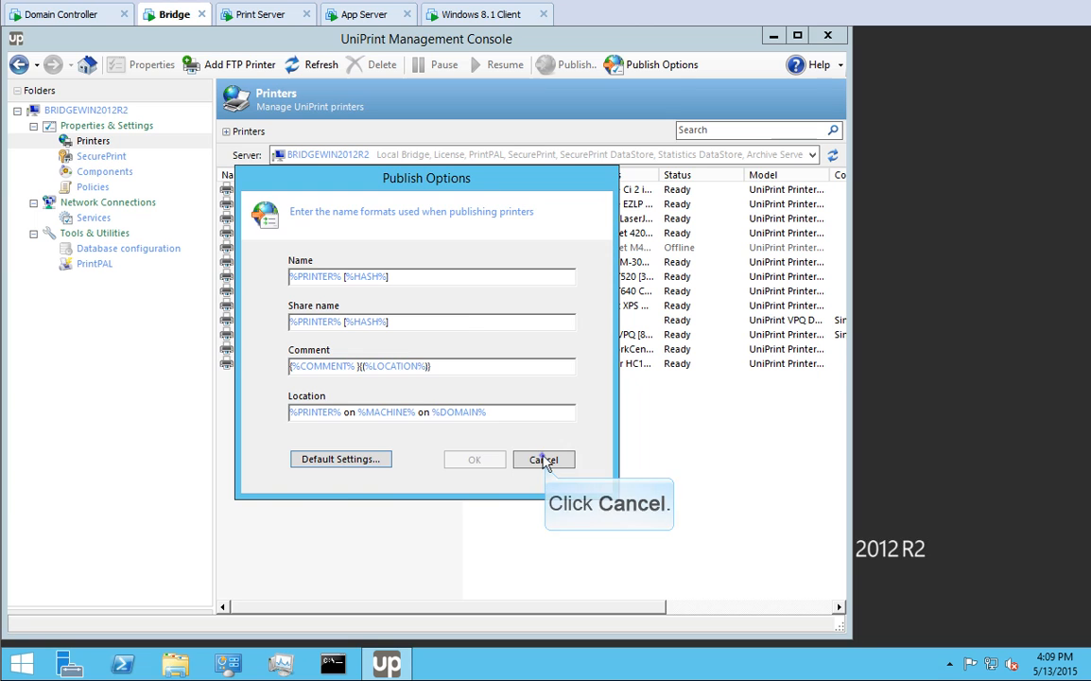
click(545, 460)
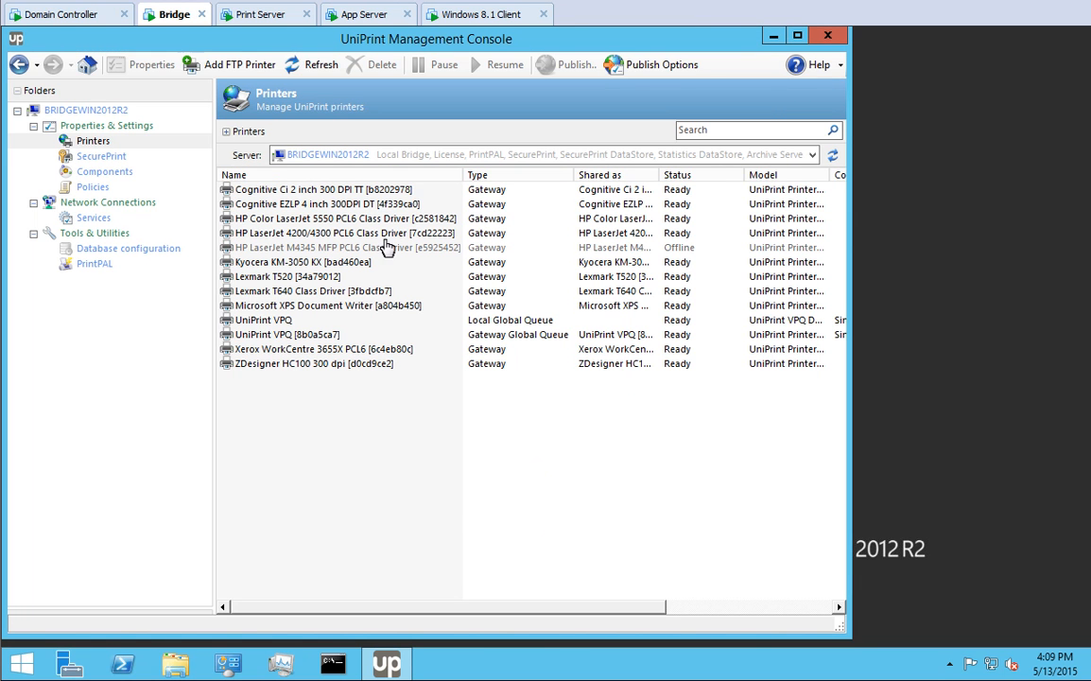
click(370, 16)
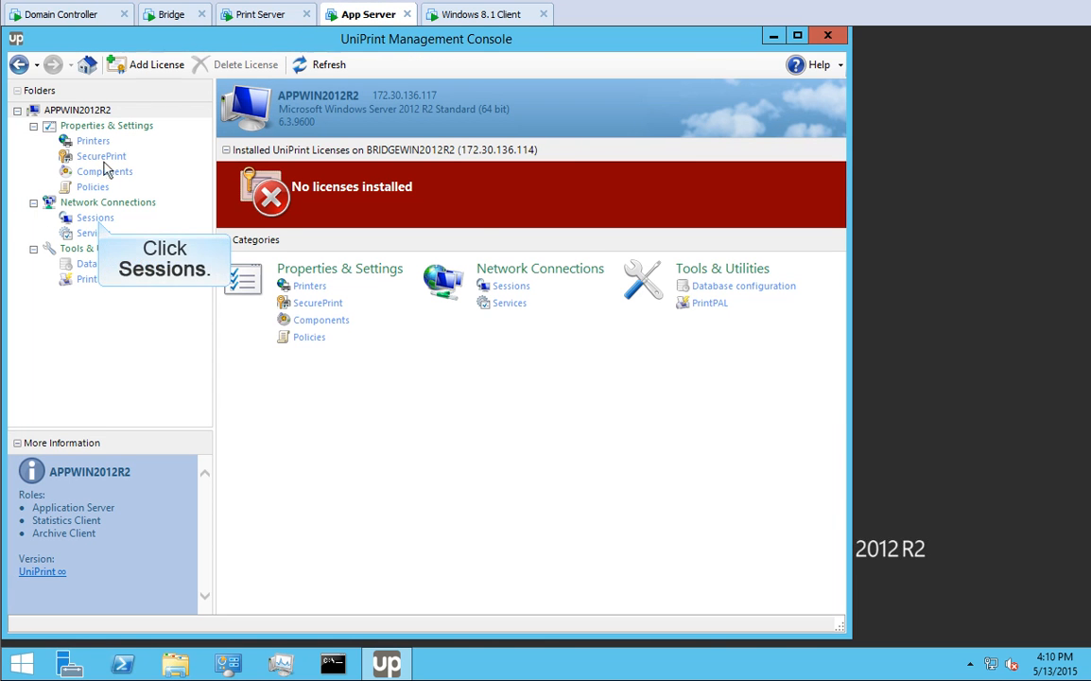
- On the Sessions page, move ICA Virtual Channel above RDP / PCoIP and back below it
click(98, 219)
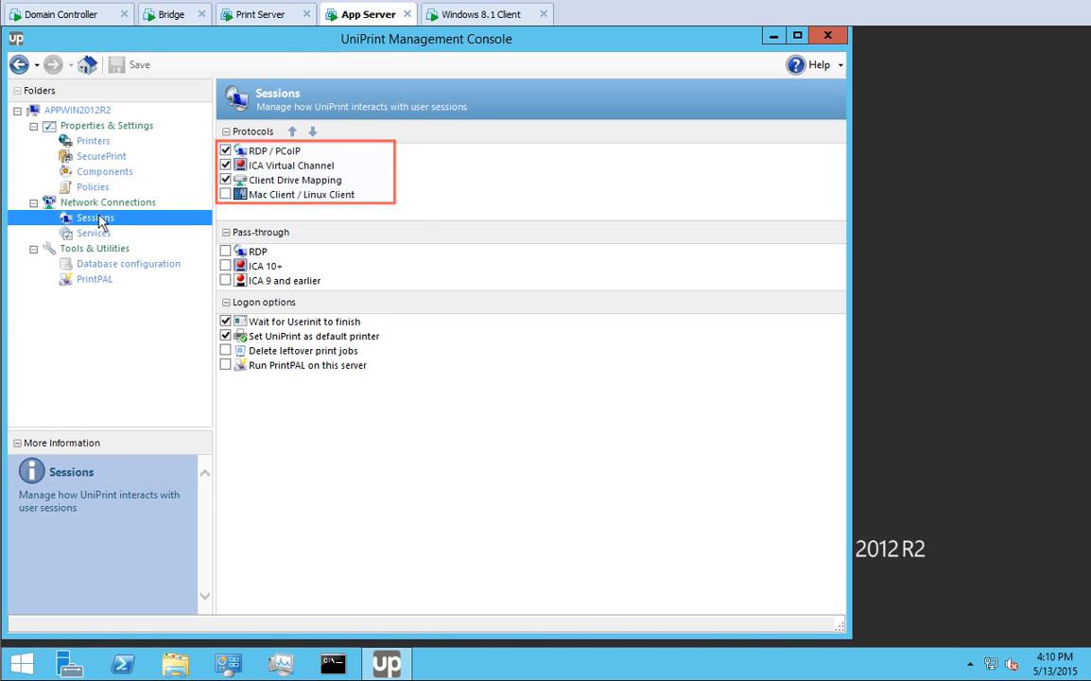
click(272, 167)
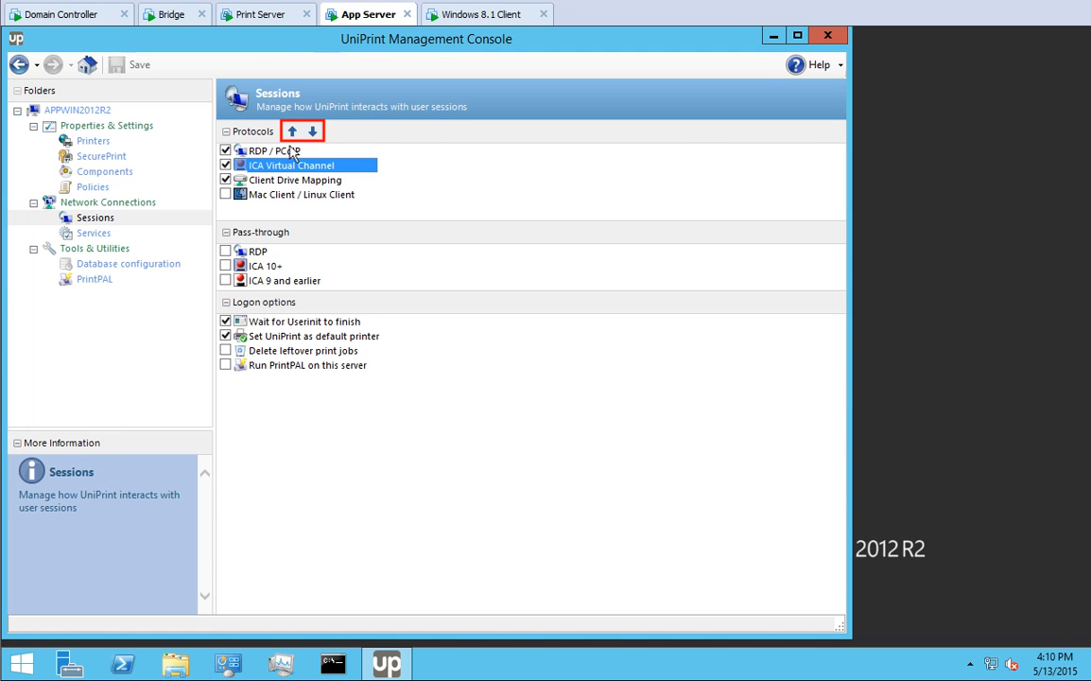
click(293, 134)
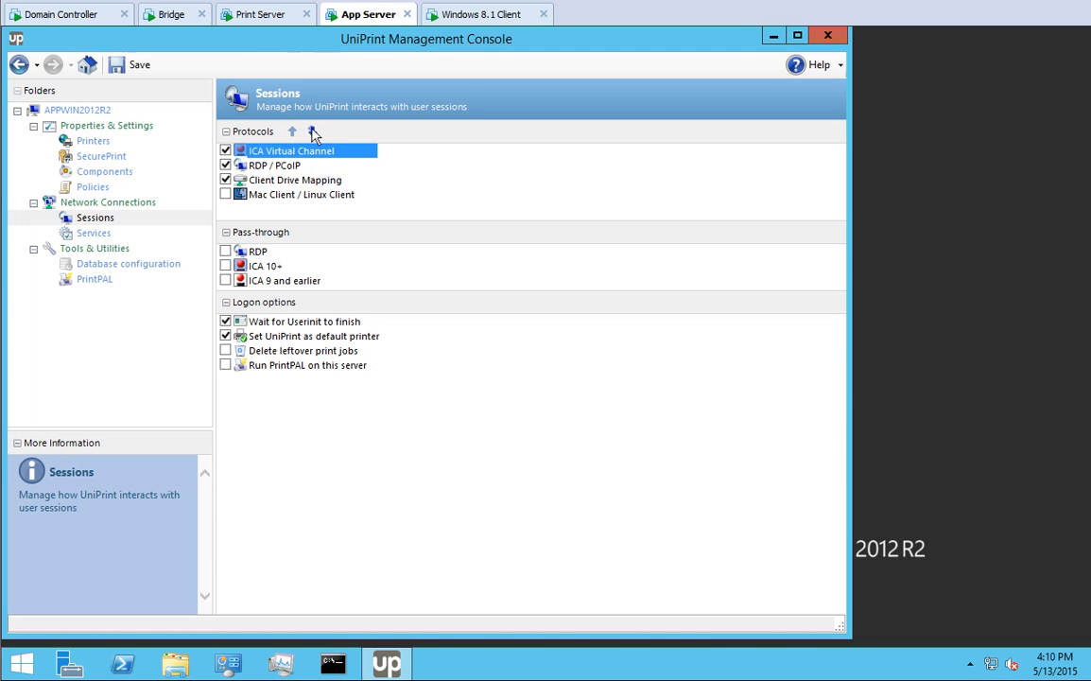
click(313, 133)
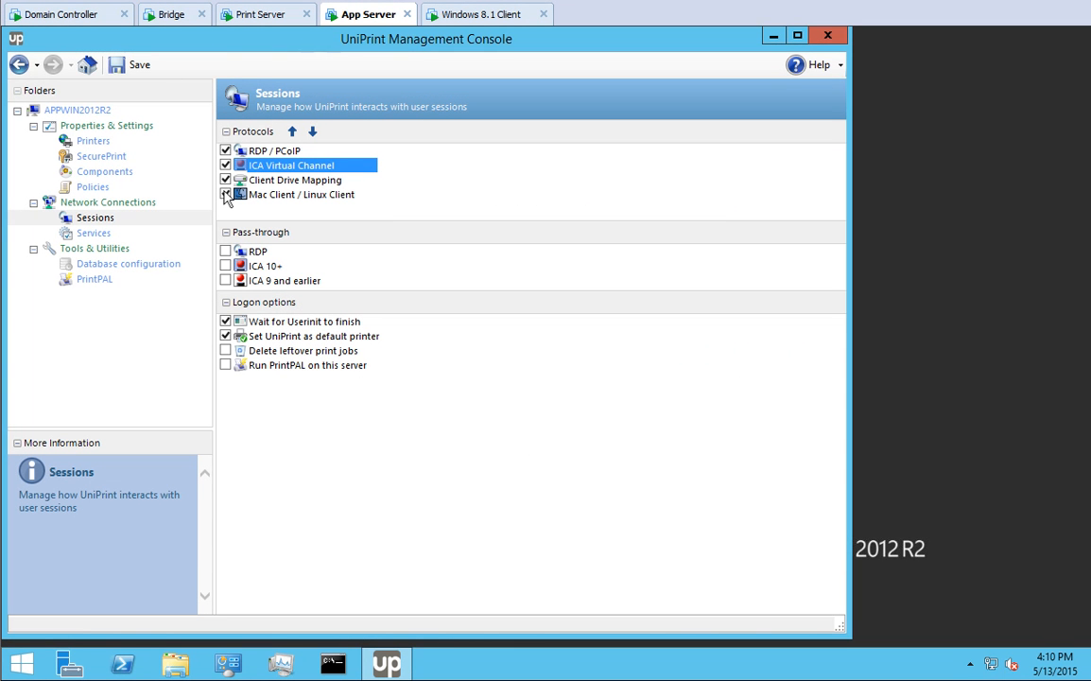
- Enable RDP, ICA 10+ and ICA 9 pass-through, clear UniPrint-as-default, enable leftover-job deletion and PrintPAL, and save
click(225, 252)
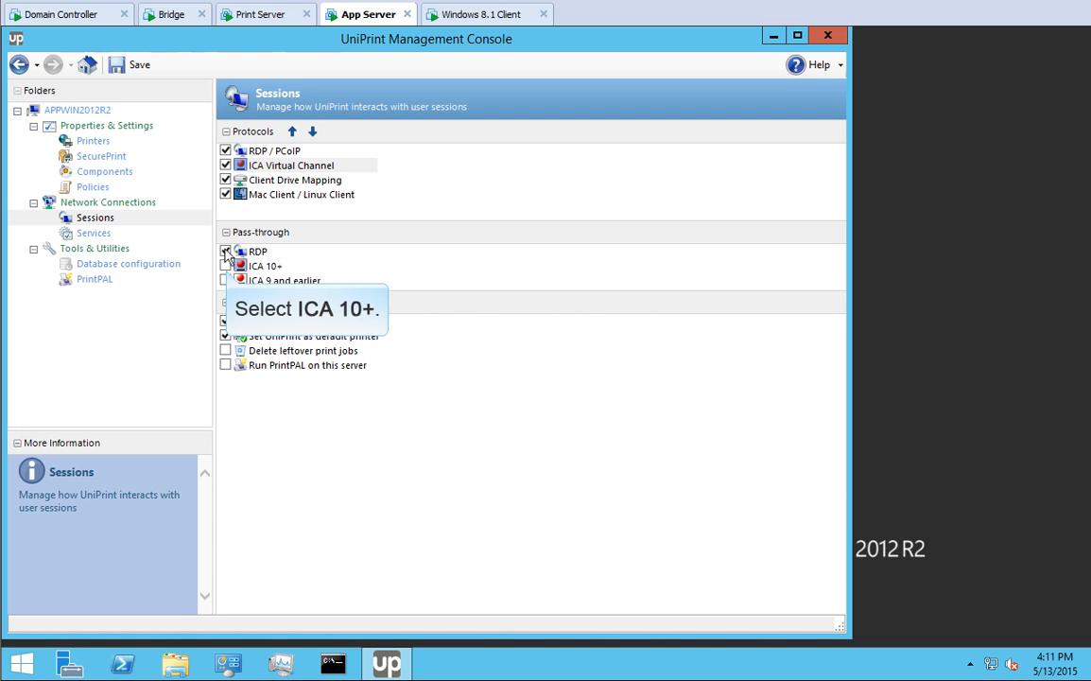
click(226, 267)
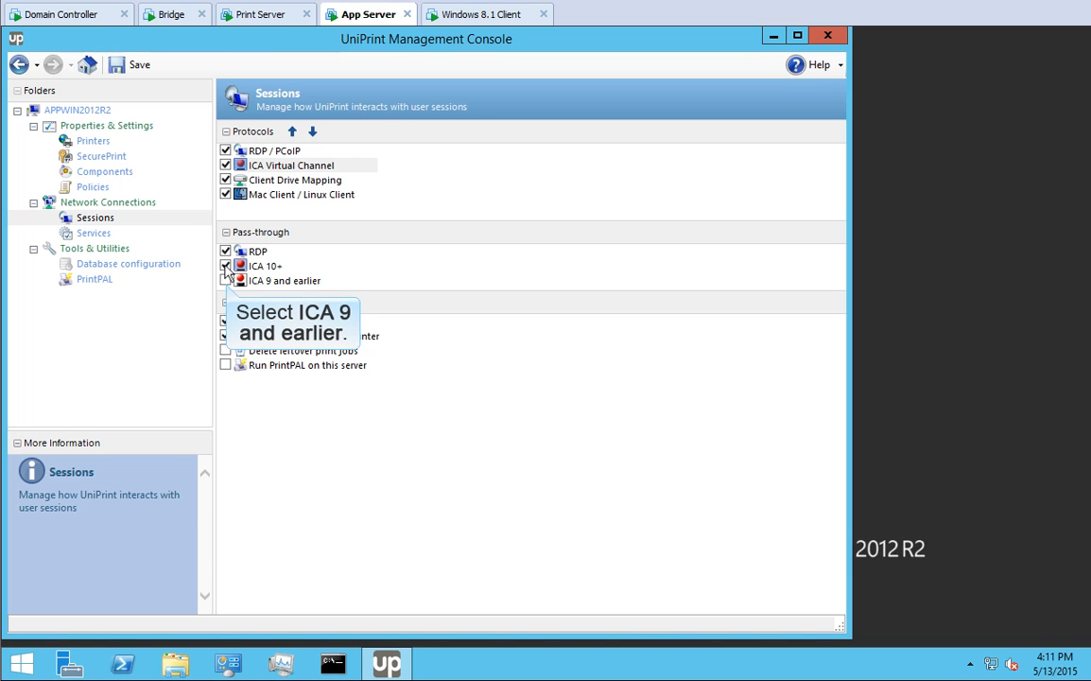
click(226, 282)
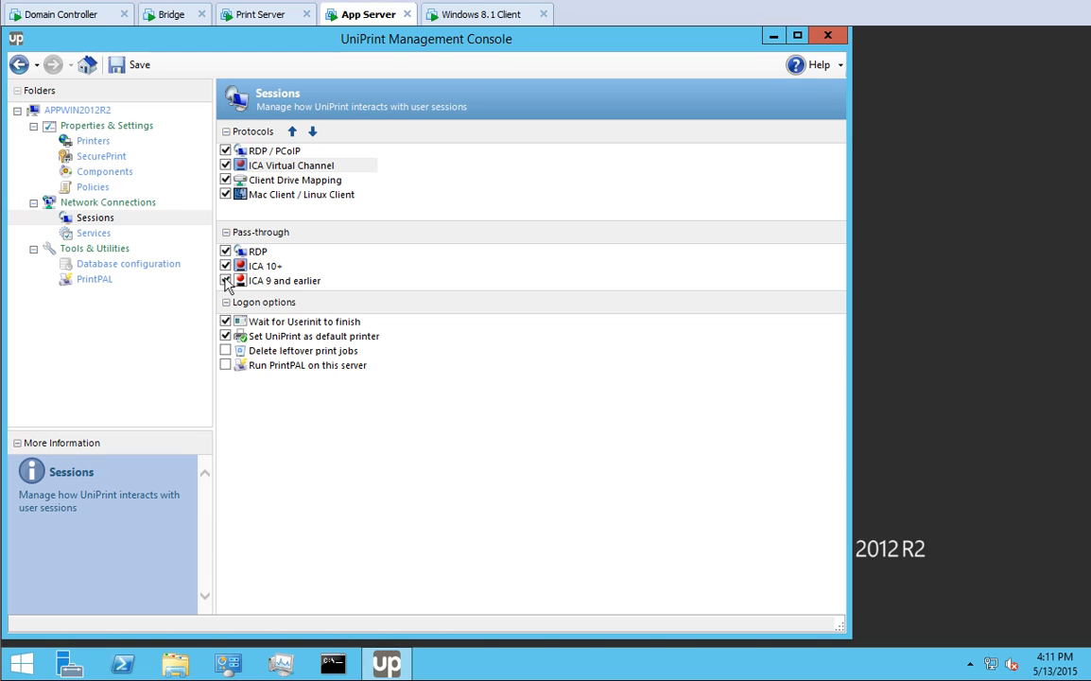
click(226, 337)
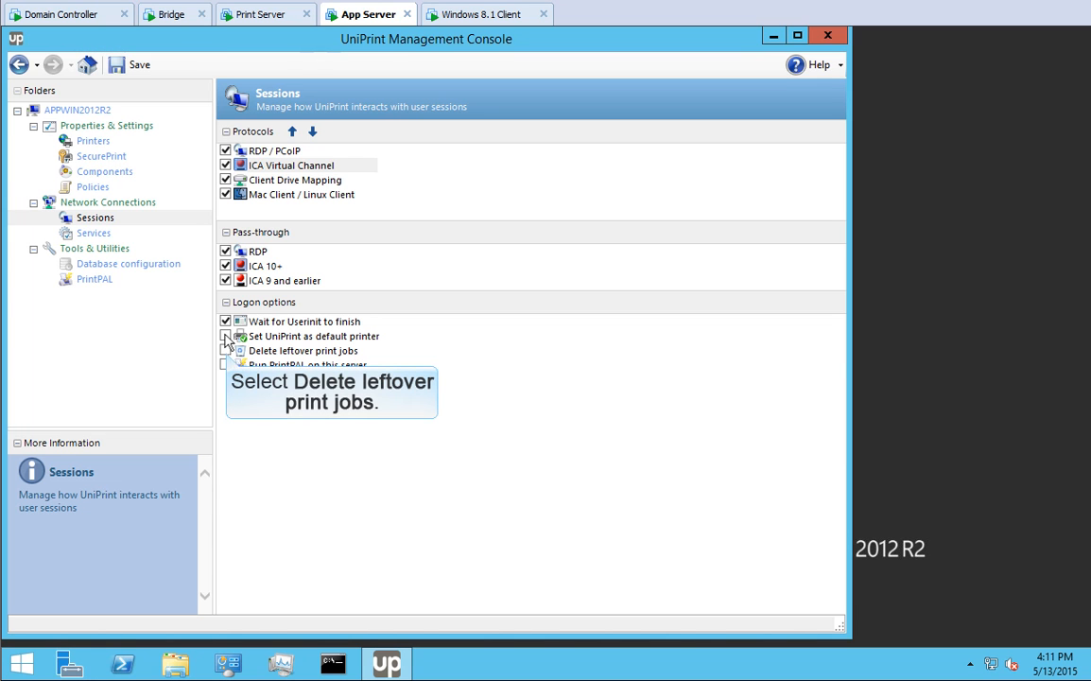
click(226, 351)
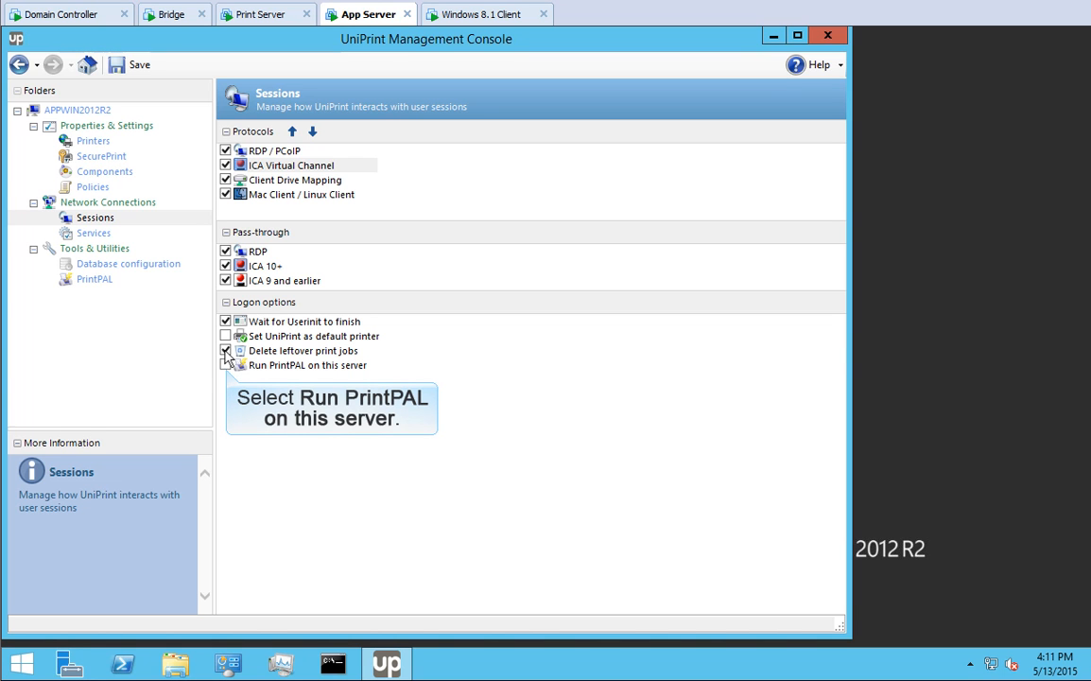
click(226, 366)
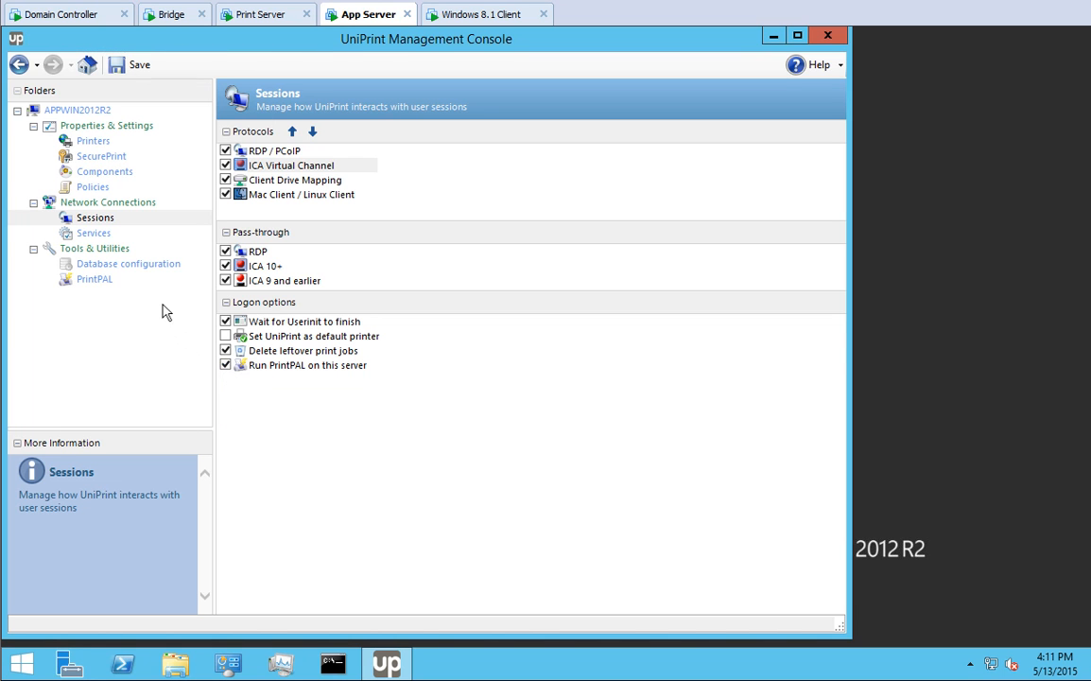
click(139, 65)
- Open the Properties of the UniPrint (Email PDF) printer from the Printers list
click(98, 141)
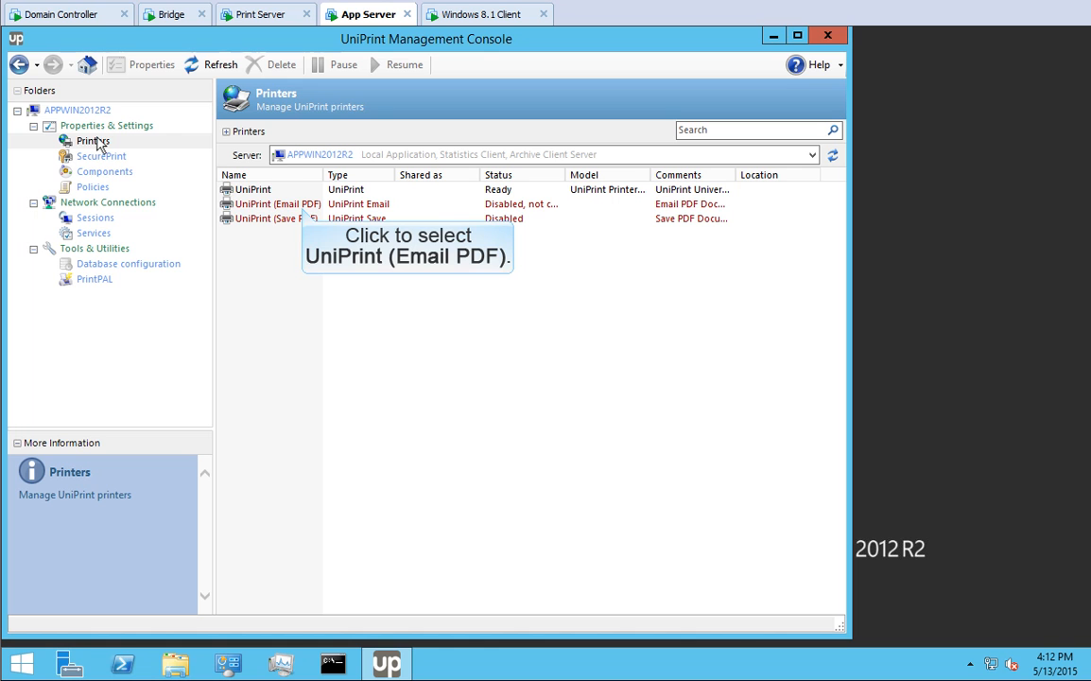
click(276, 204)
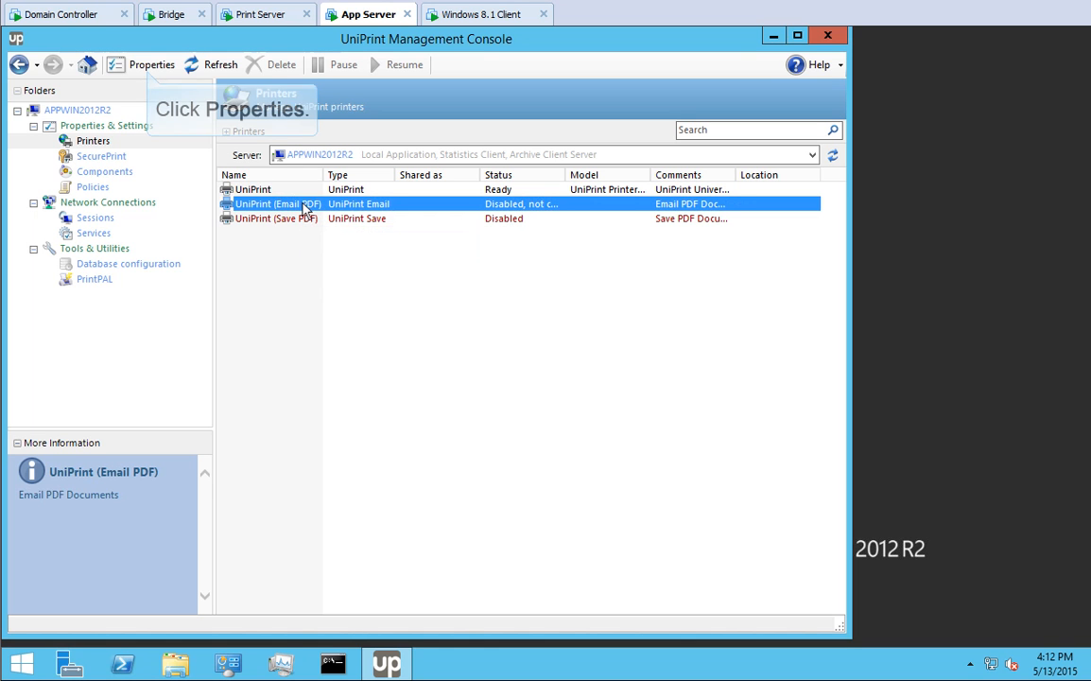
click(149, 67)
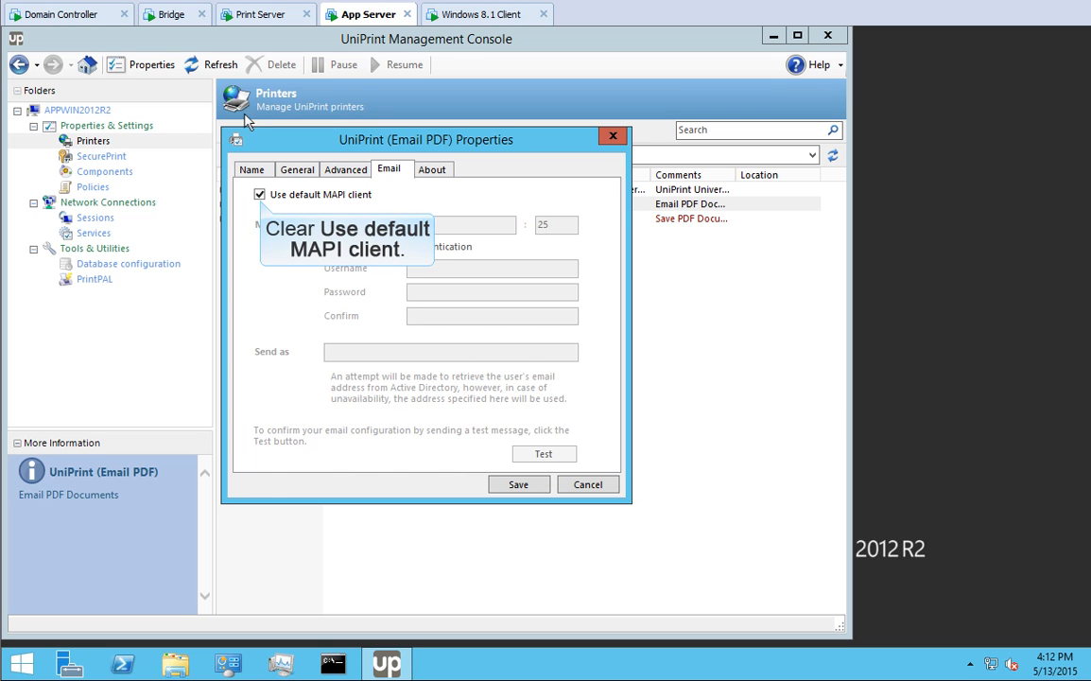
- Replace MAPI with mail server smtp.mycompany.com, no authentication, and the no-reply sender address
click(259, 194)
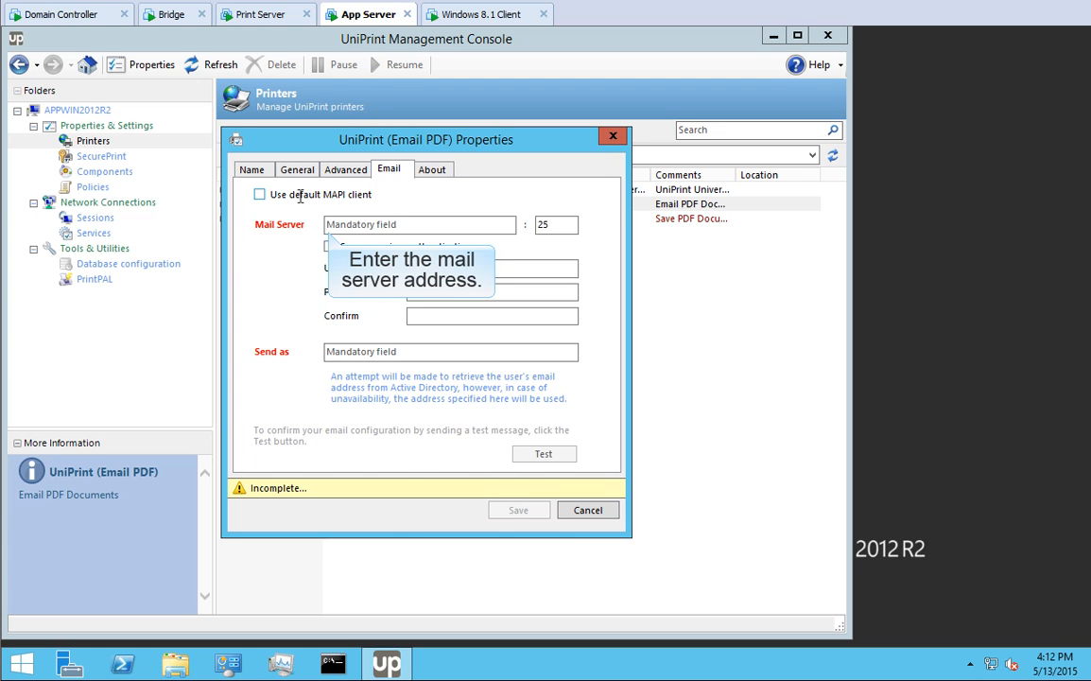
click(329, 230)
text(smtp.mycompany.com)
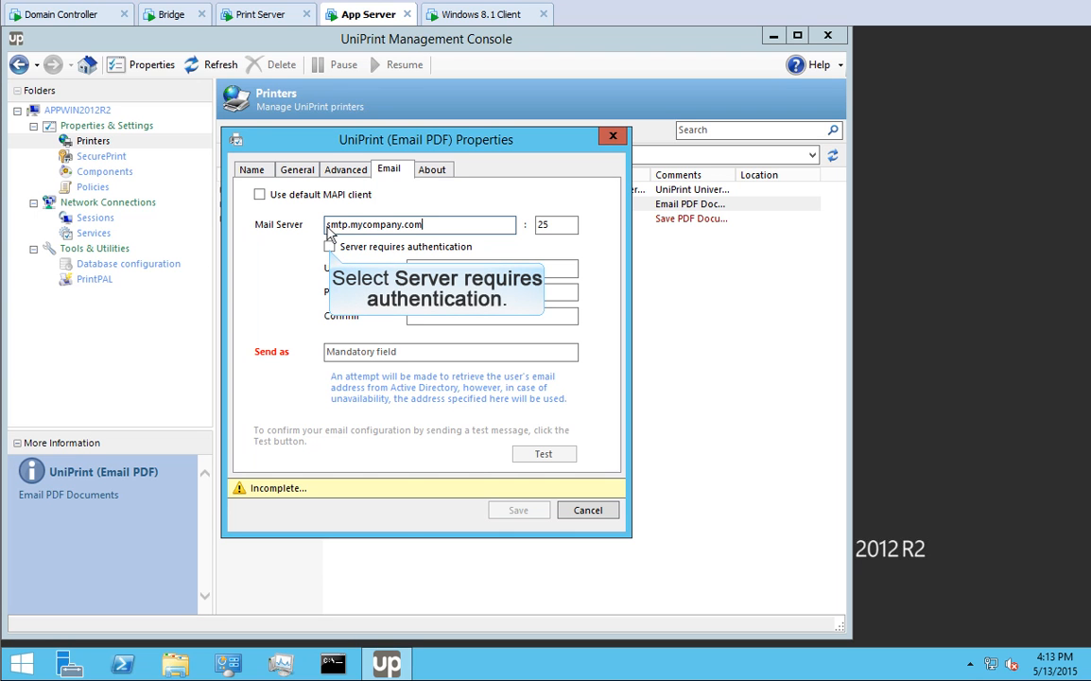
click(329, 247)
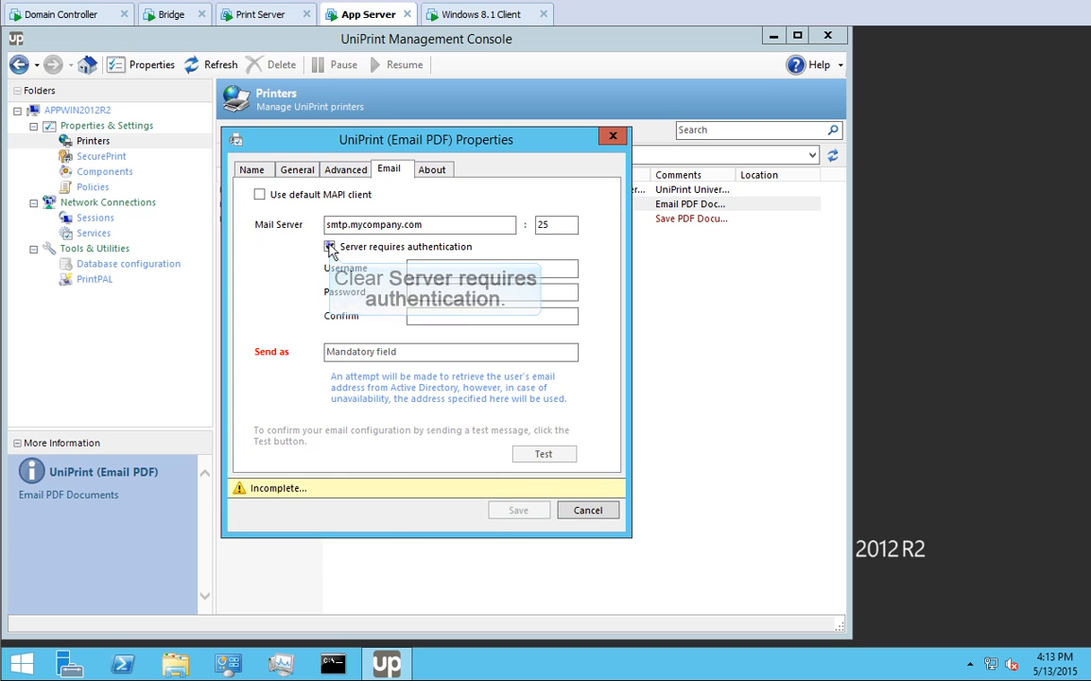
click(329, 247)
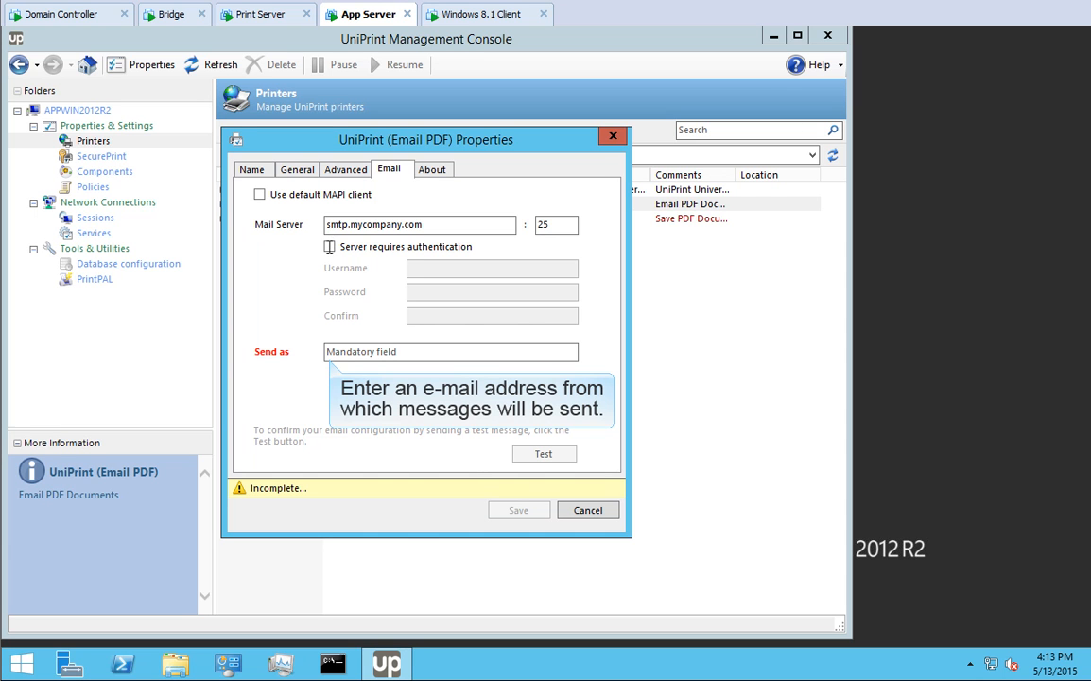
click(329, 352)
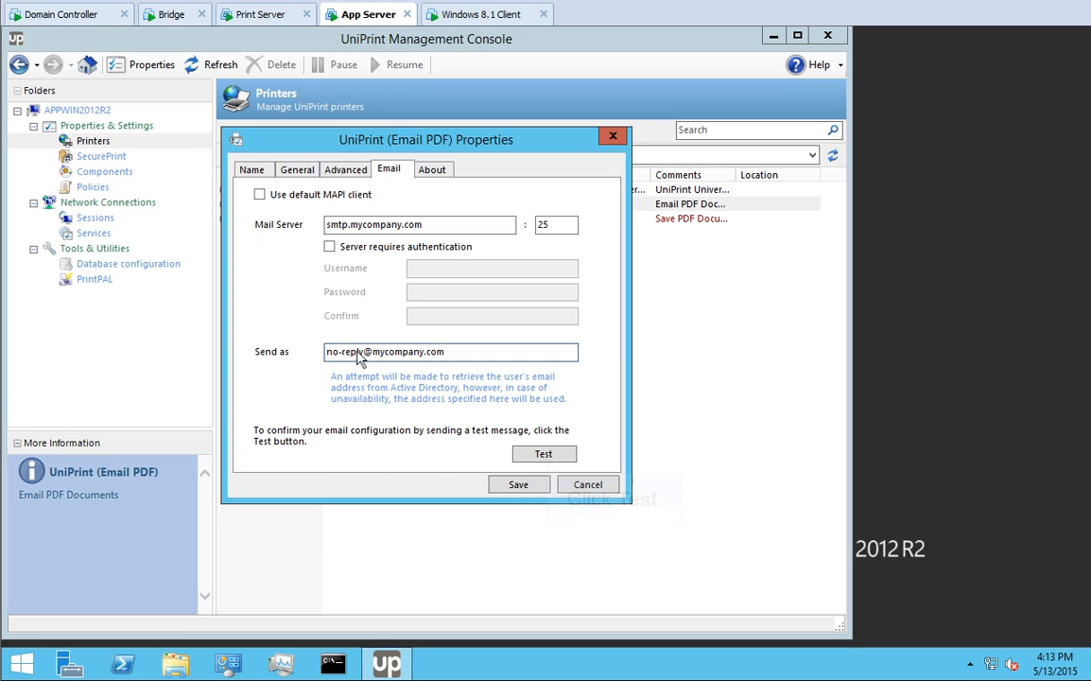
- Send a test message to a recipient's e-mail address and close the test window
click(545, 455)
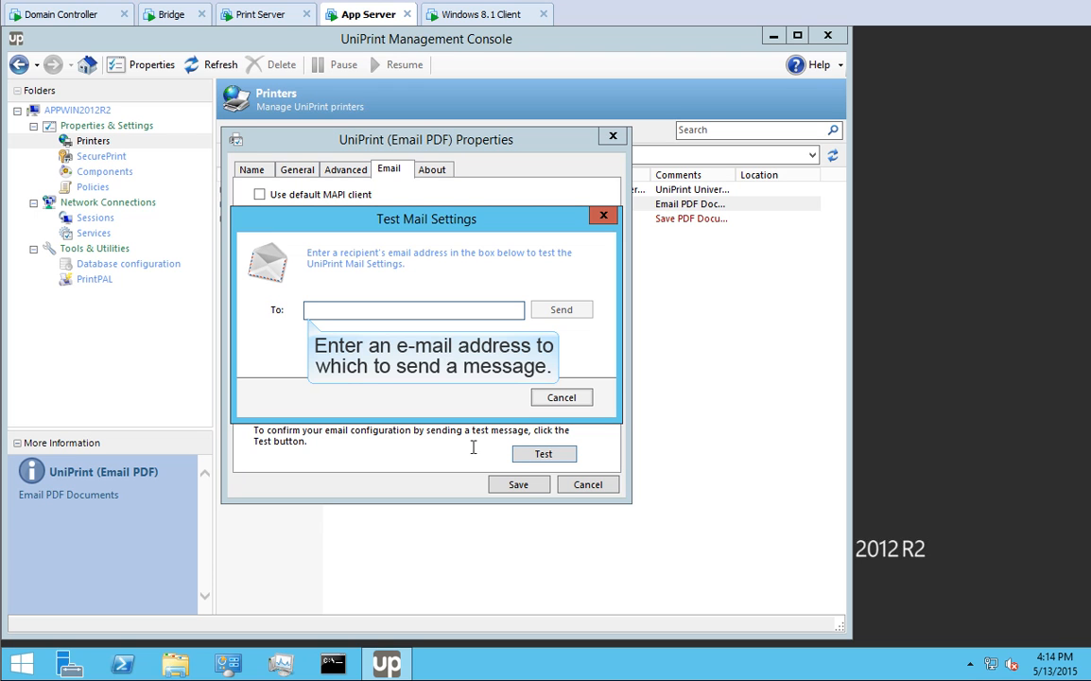
click(305, 311)
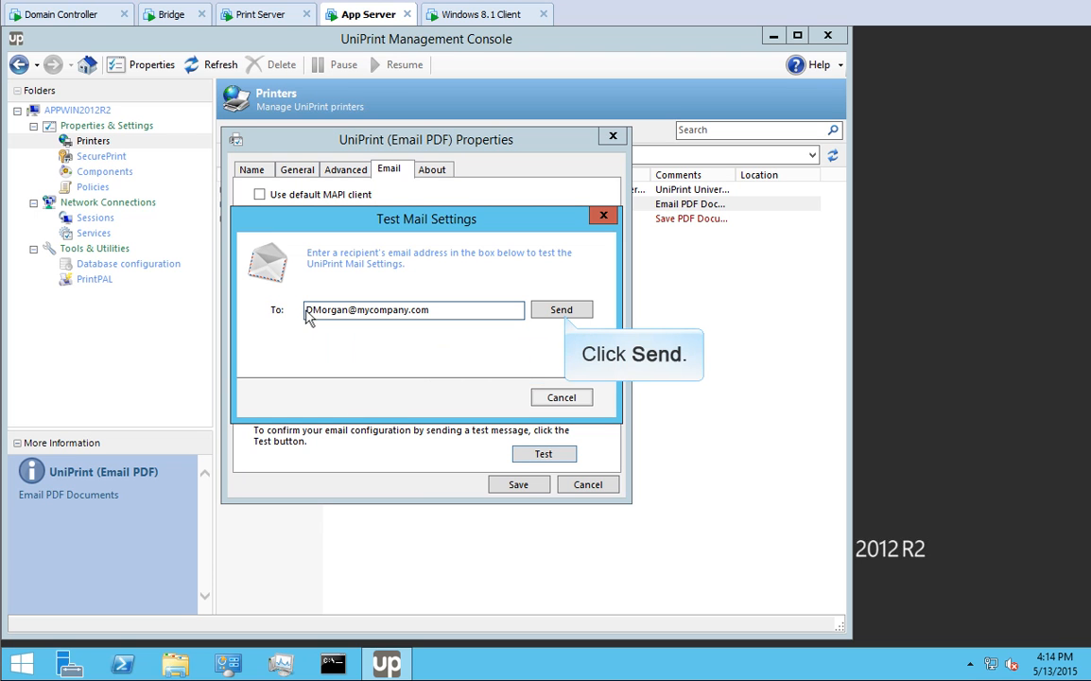
click(562, 311)
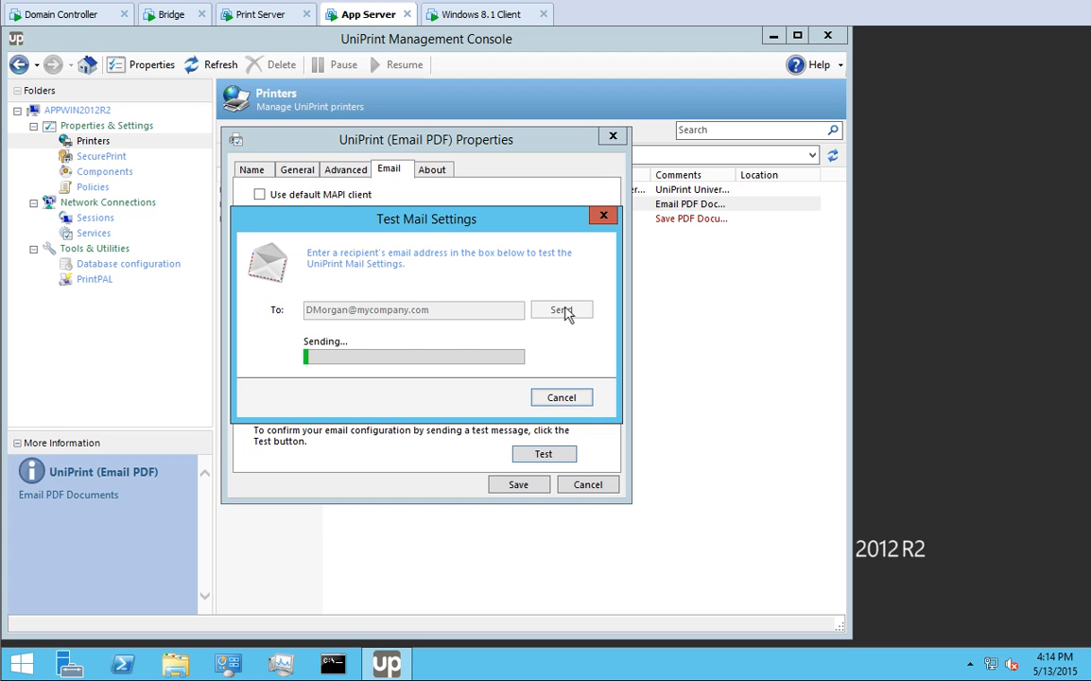
click(561, 398)
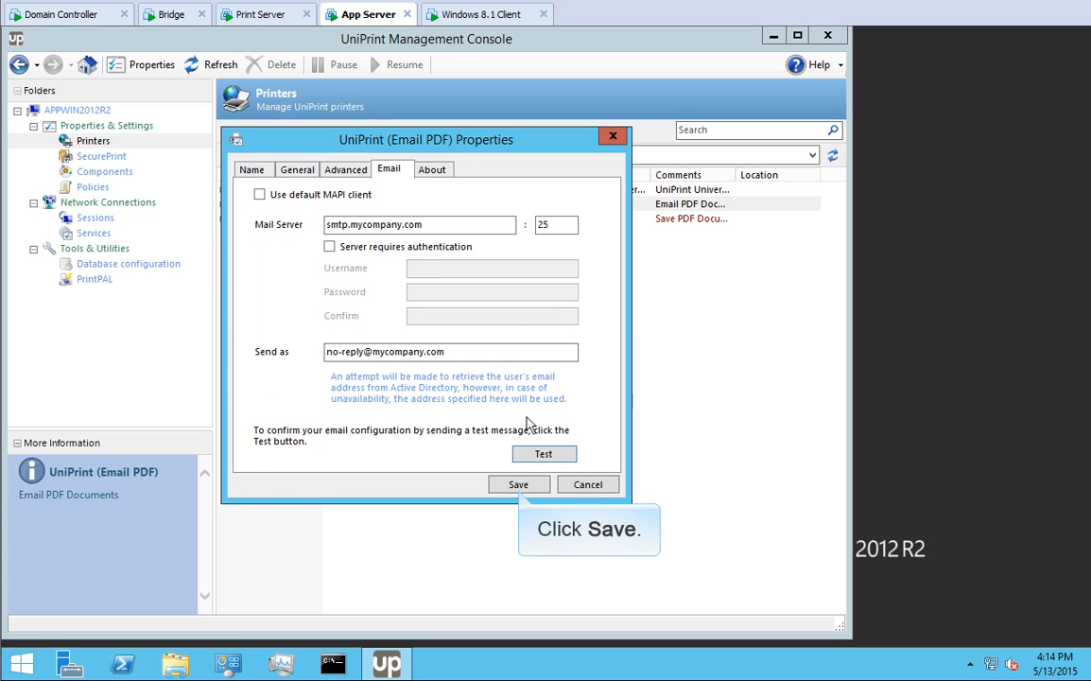
- Save the Email PDF settings, enabling the printer and restarting the Control Service
click(518, 486)
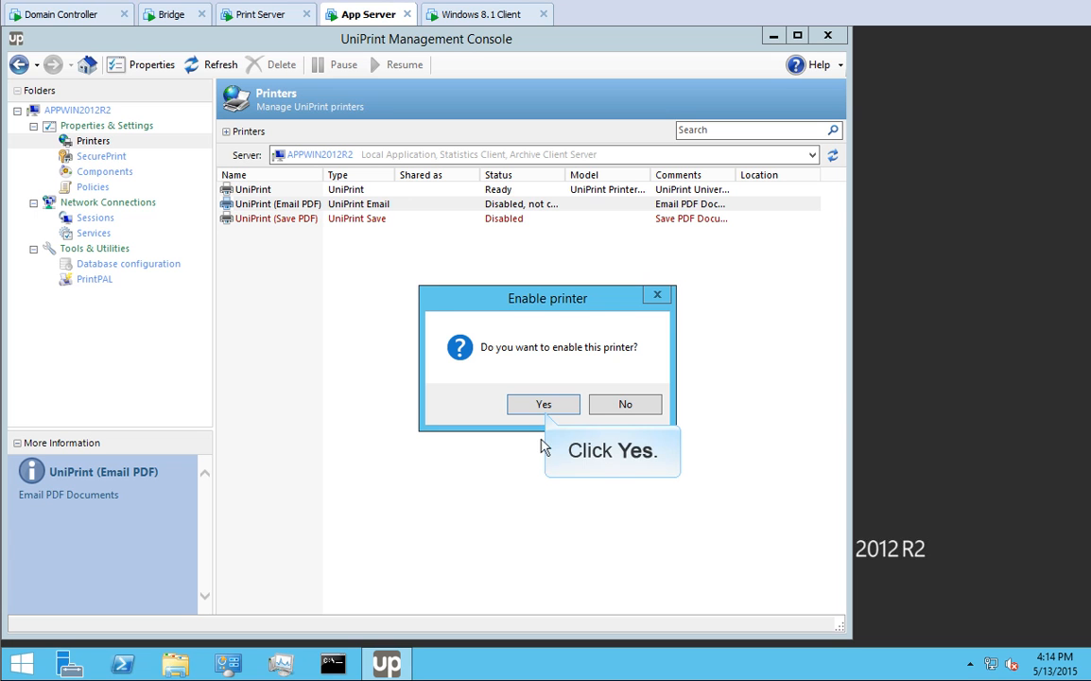
click(544, 405)
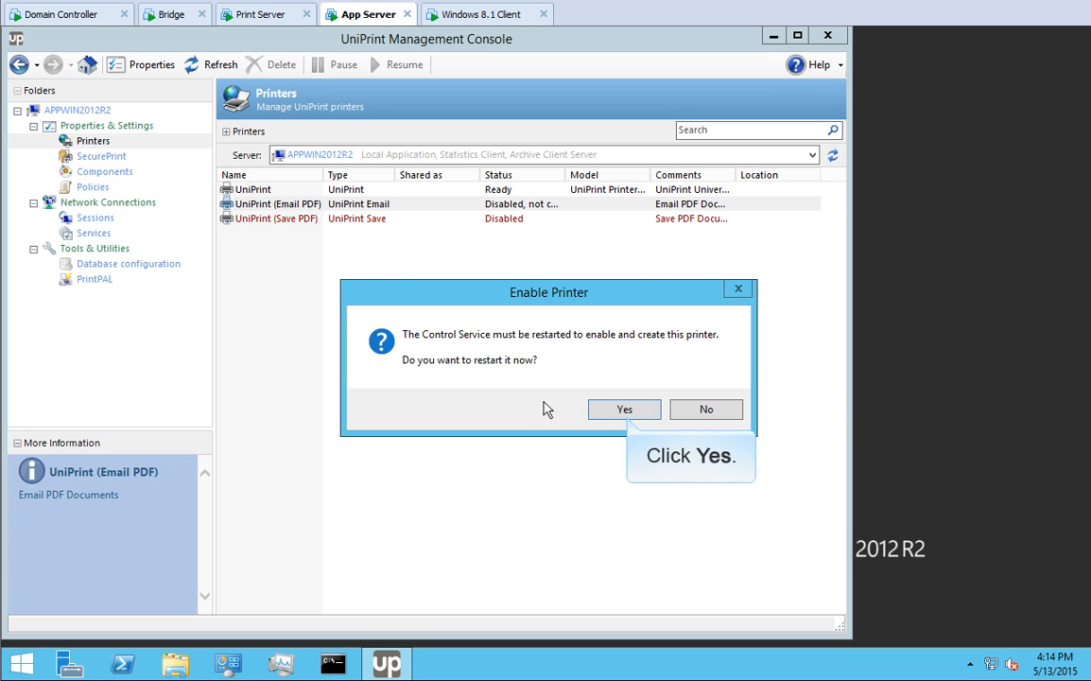
click(624, 409)
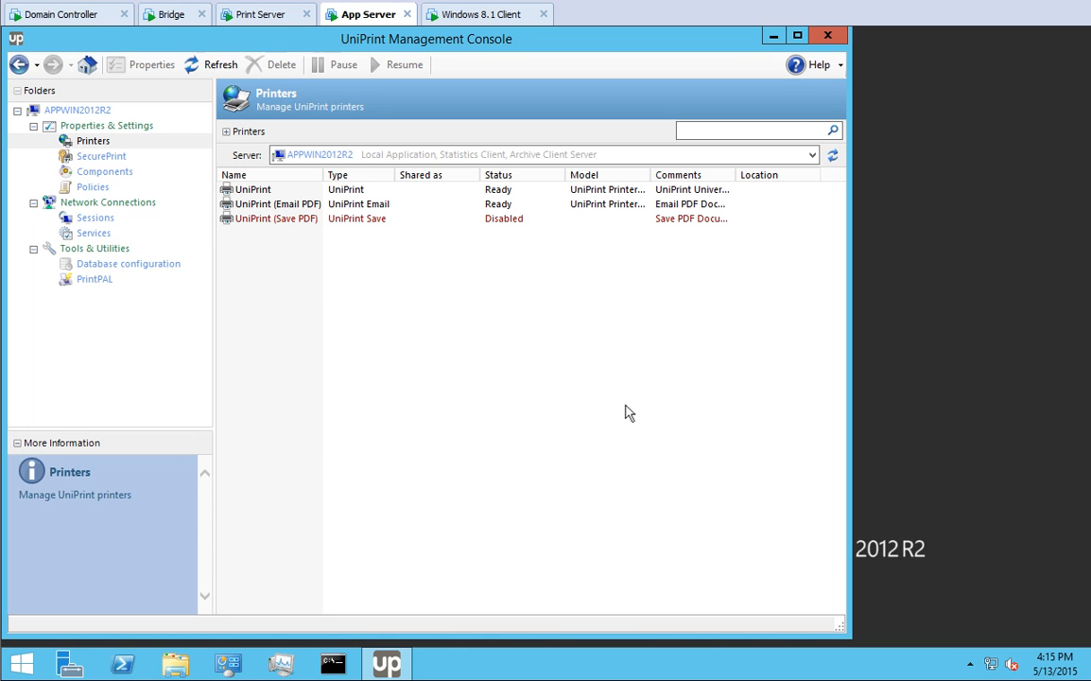
- Enable the UniPrint (Save PDF) printer and restart the Control Service
right_click(288, 218)
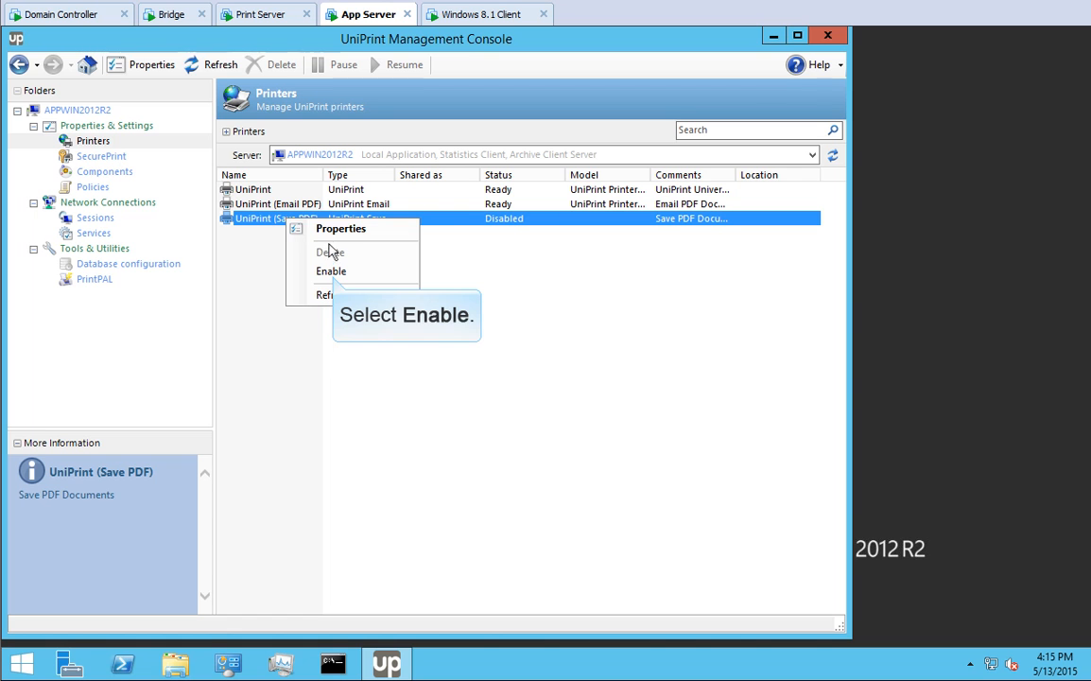
click(333, 272)
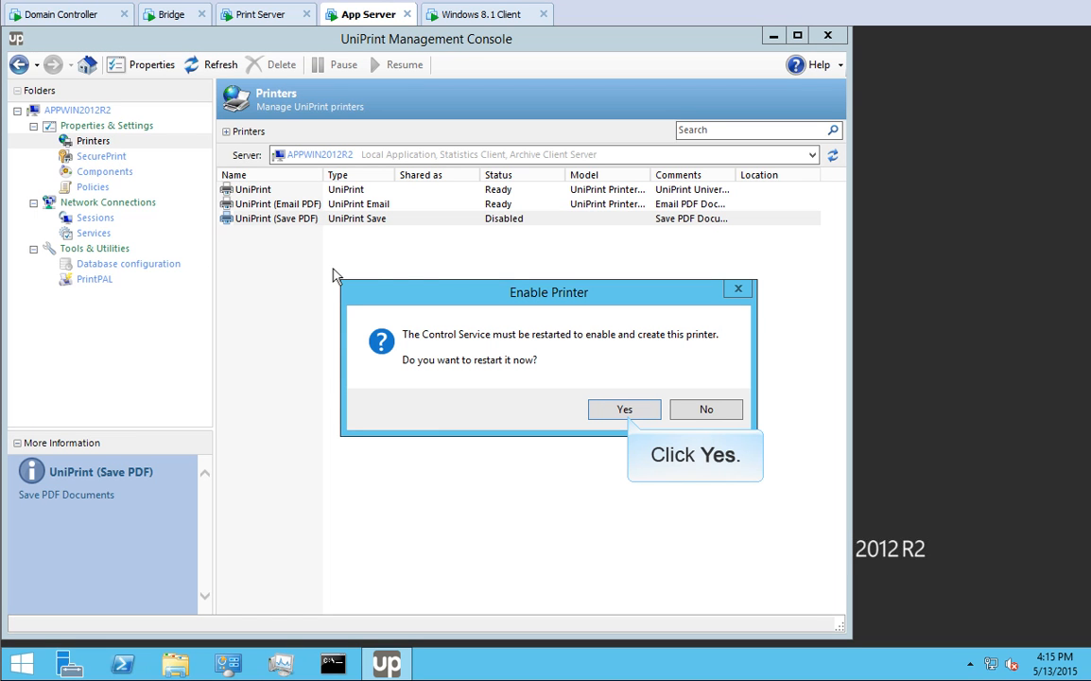
click(624, 408)
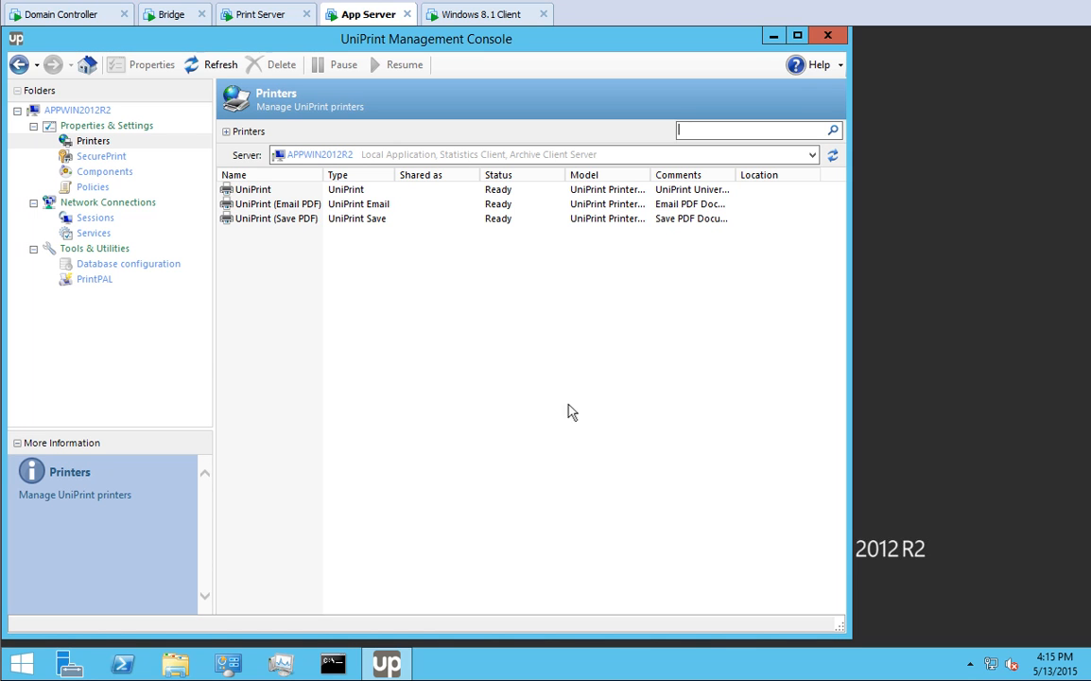
- Turn on the User Settings policy source and select it in the policy list
click(93, 187)
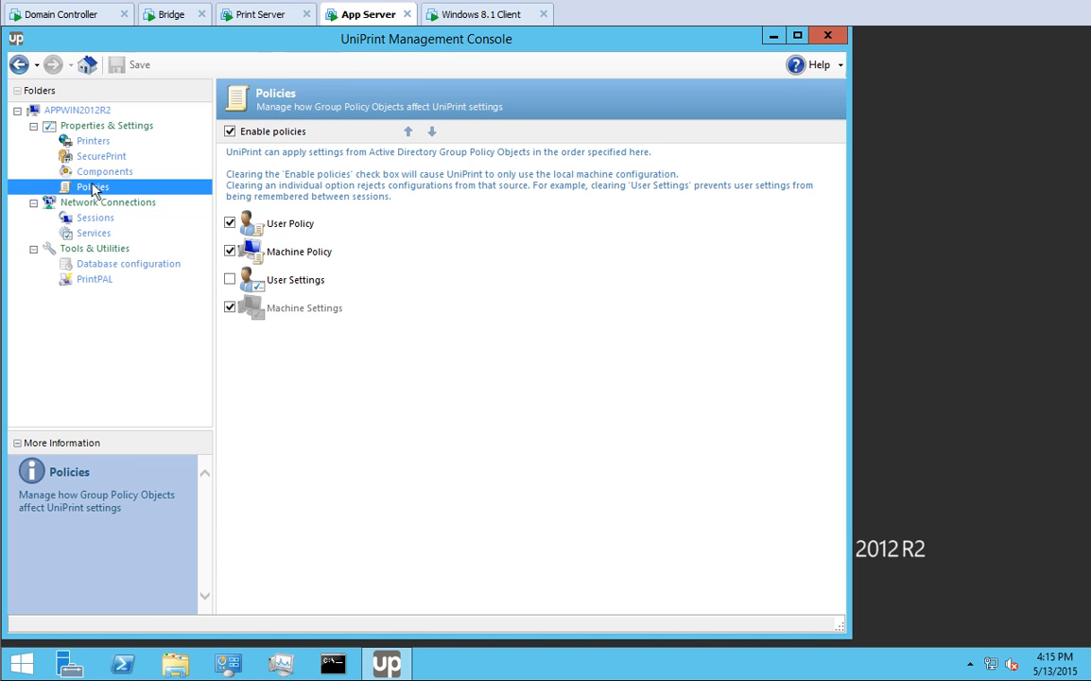
click(230, 280)
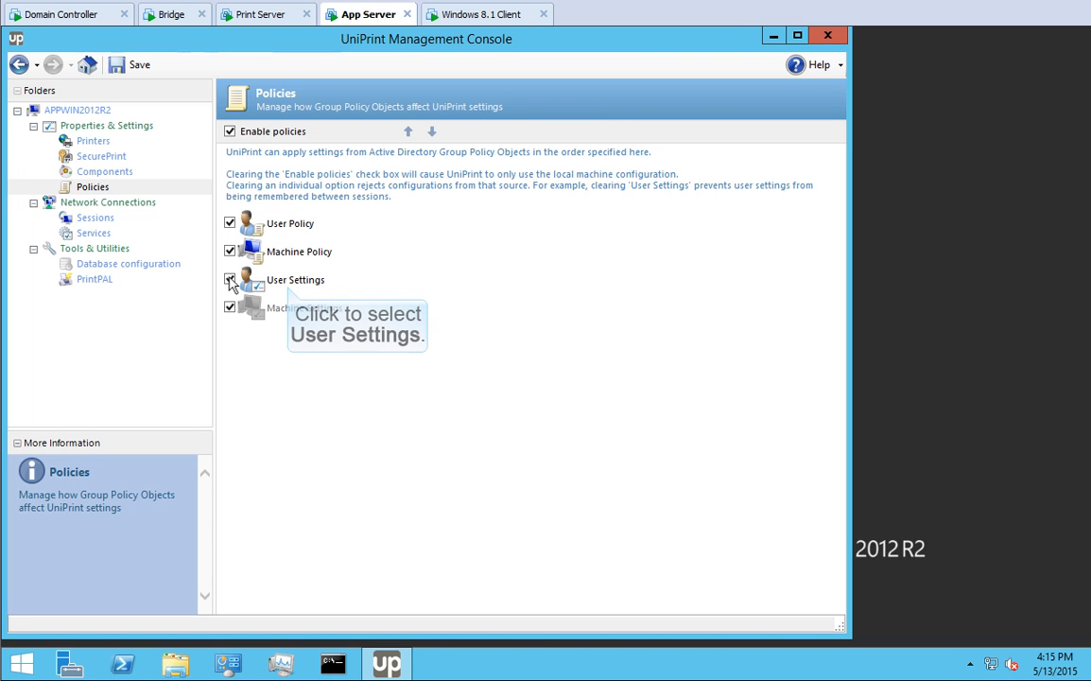
click(284, 283)
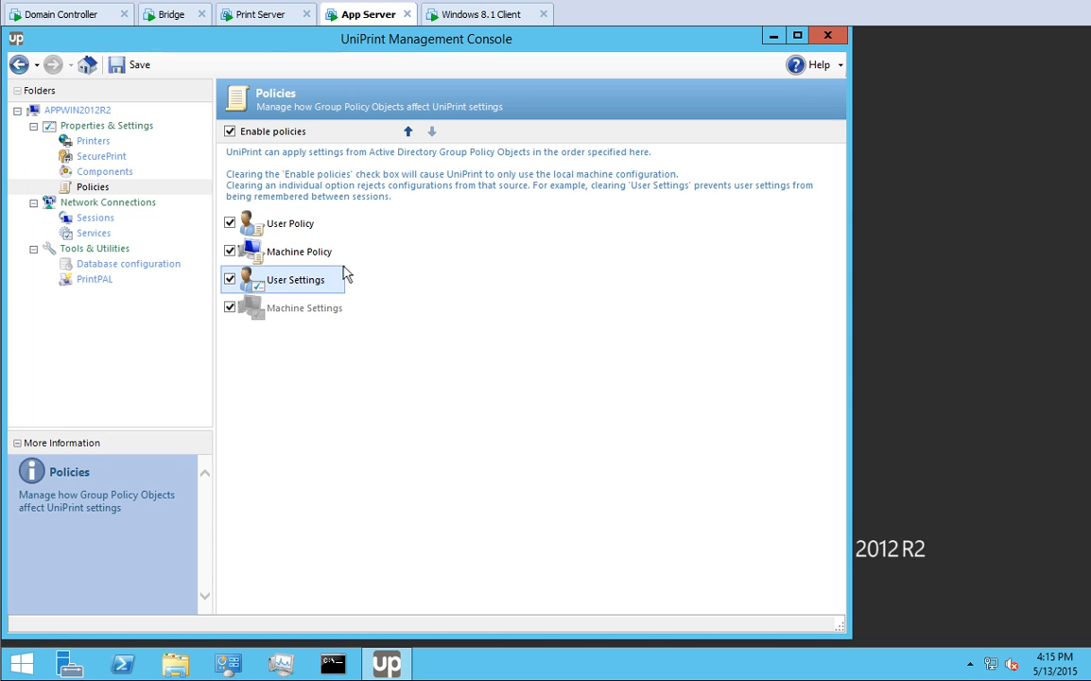
- Keep Machine Policy above User Settings, save the policy order, and switch to PRINTWIN2012R2
click(409, 132)
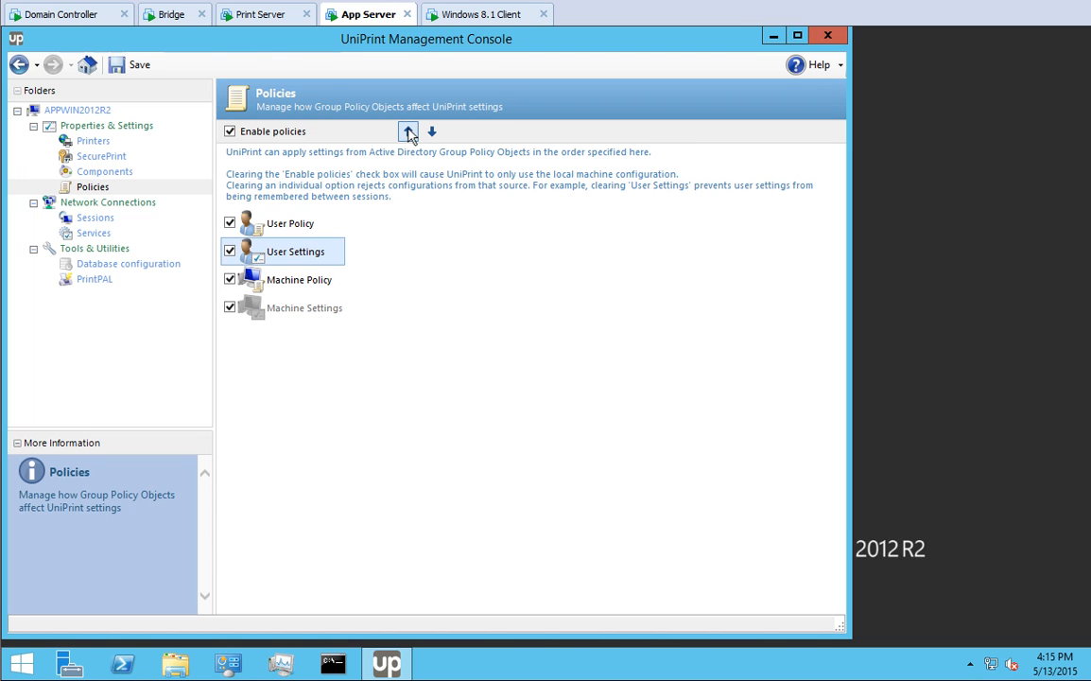
click(408, 132)
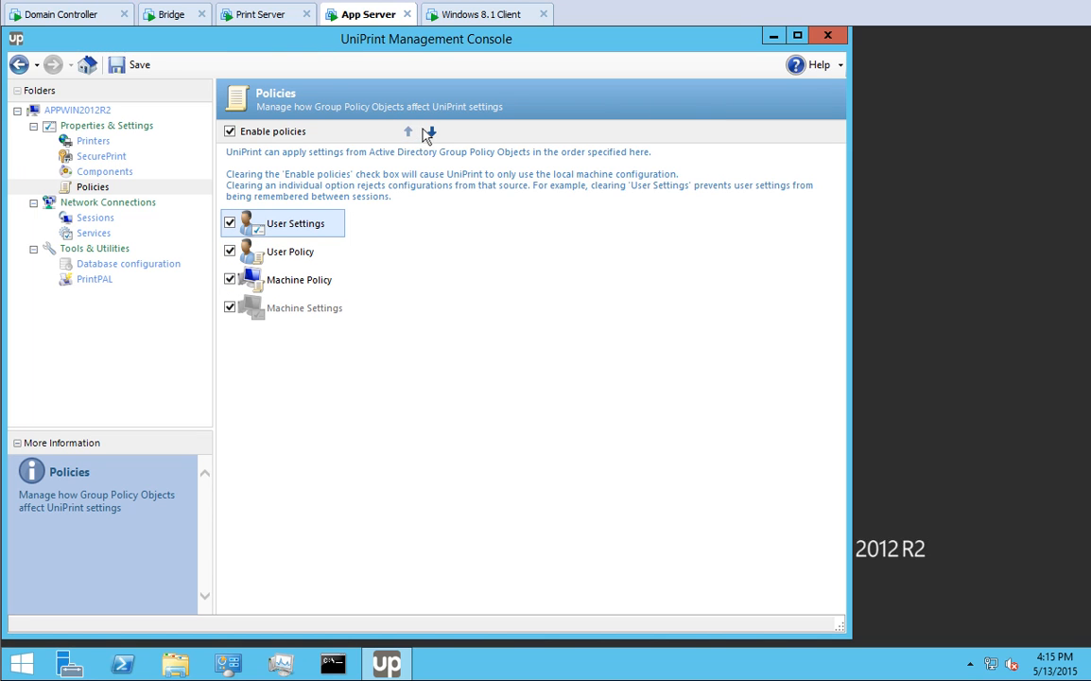
click(432, 133)
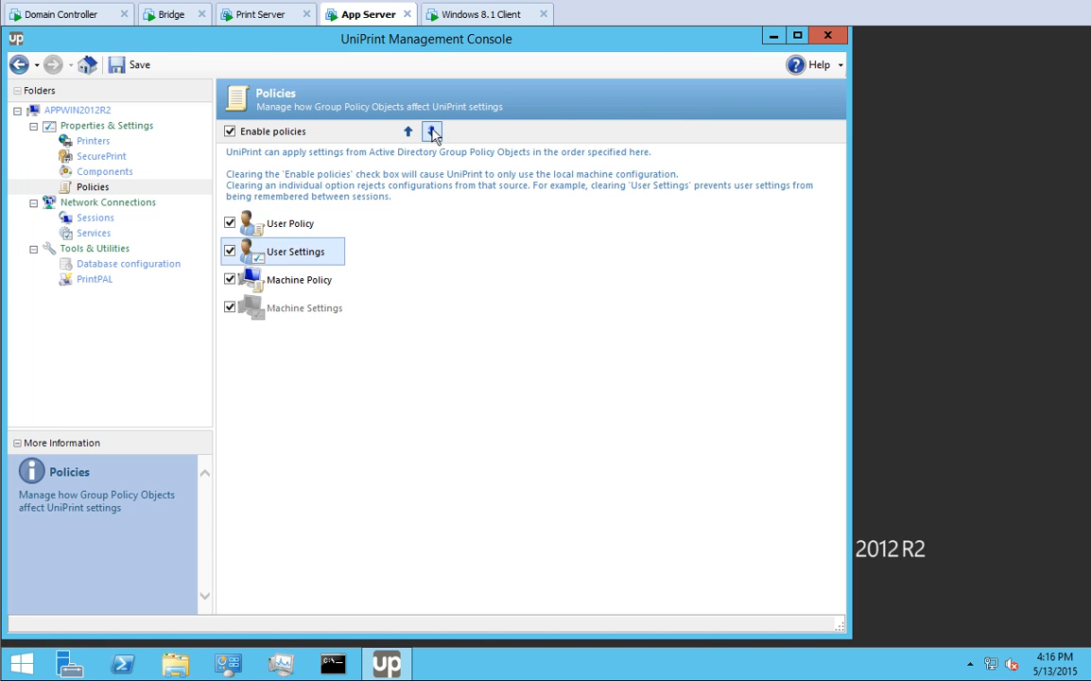
click(432, 132)
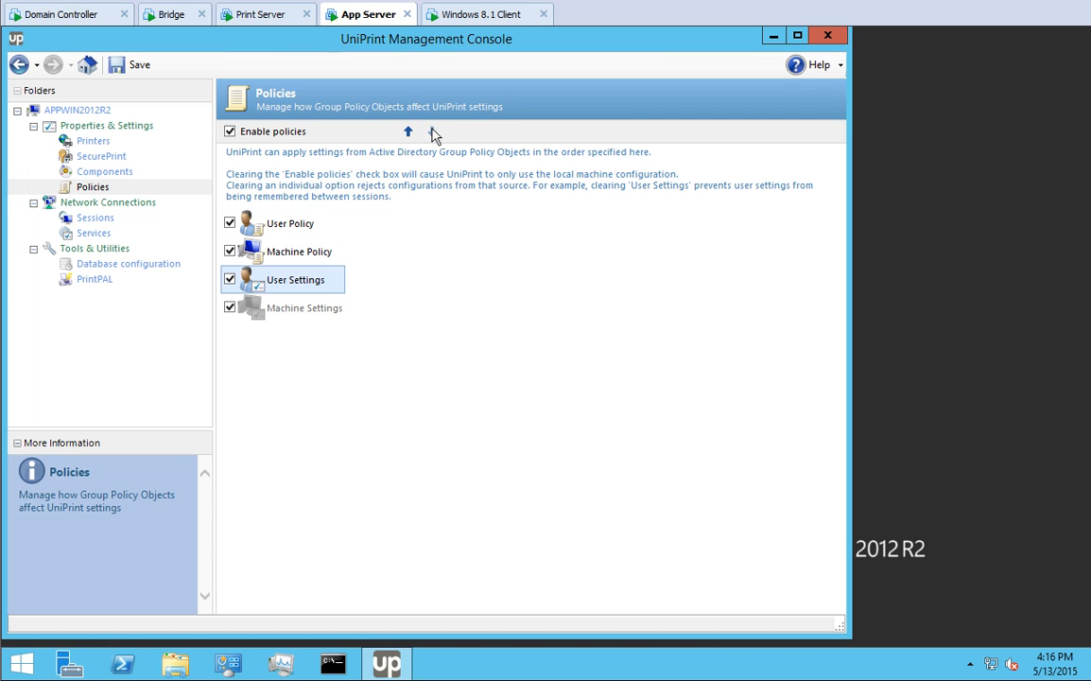
click(137, 66)
click(263, 16)
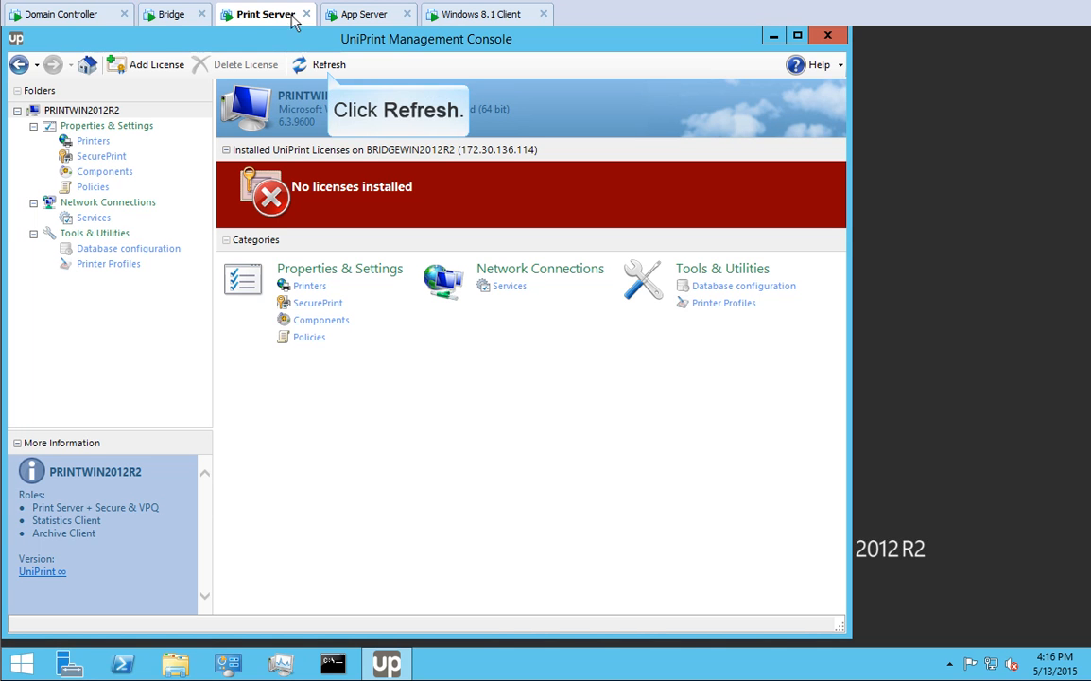
- Refresh to show the Print Server's Demo licence, then select the Font replication plug-in
click(326, 64)
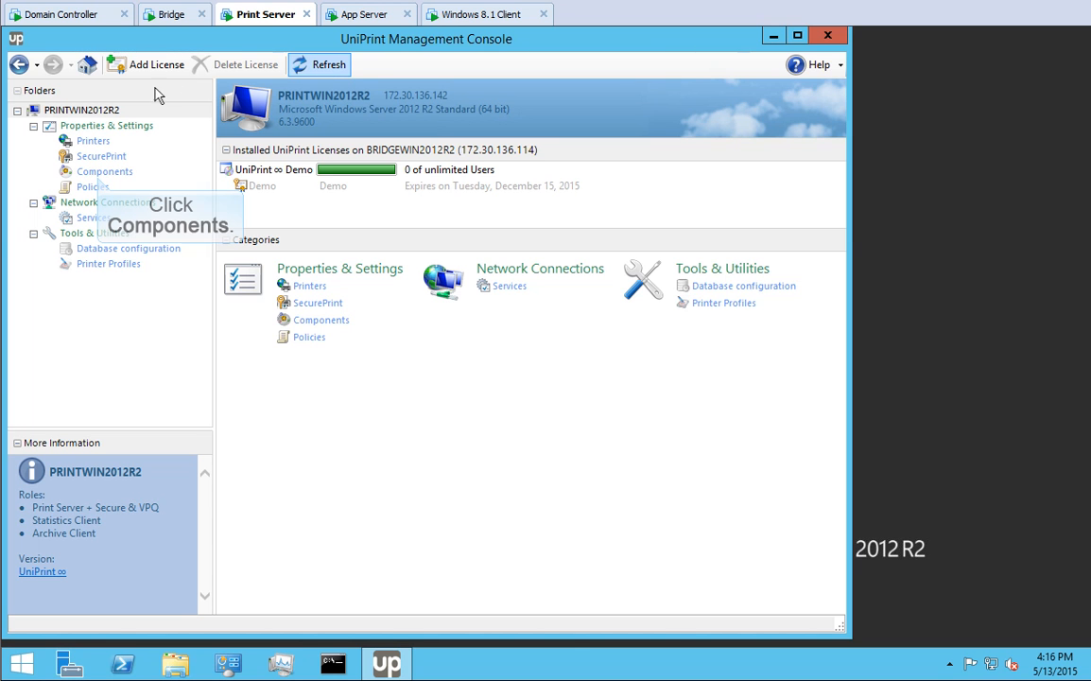
click(99, 172)
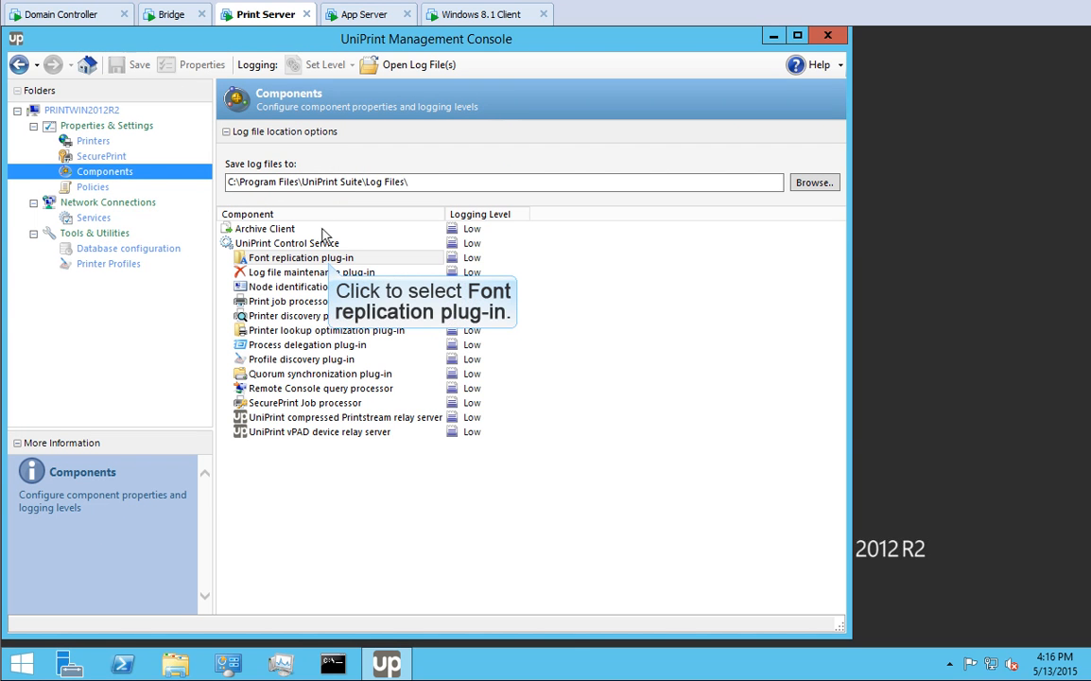
click(331, 261)
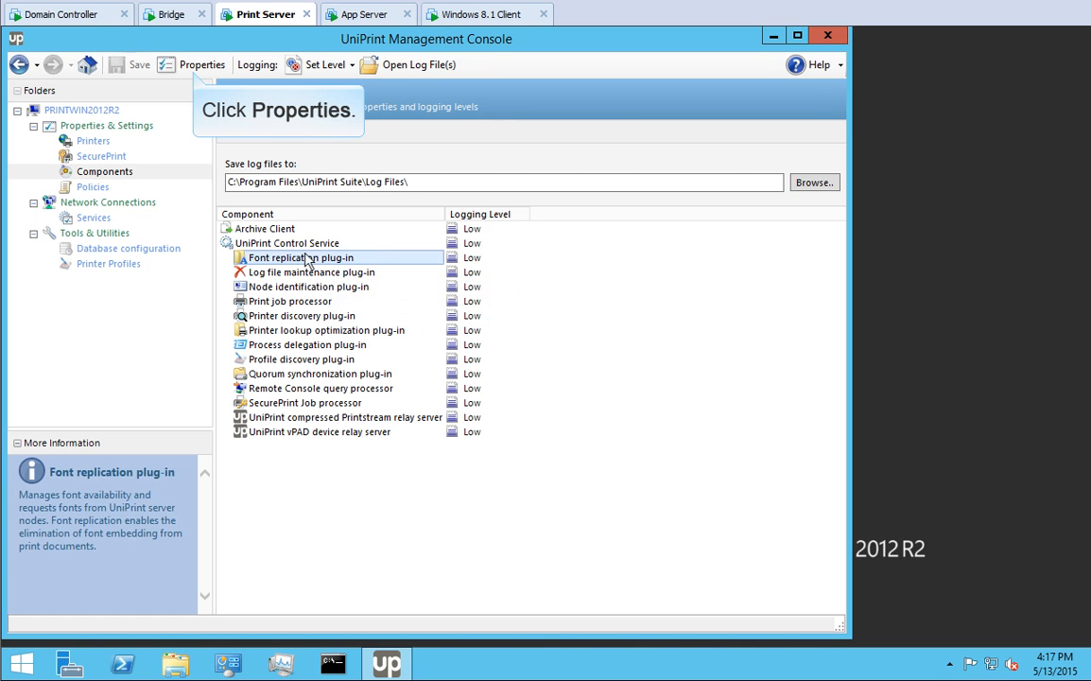
- Enable the Font replication plug-in schedule at 3:00 and run it once now
click(193, 68)
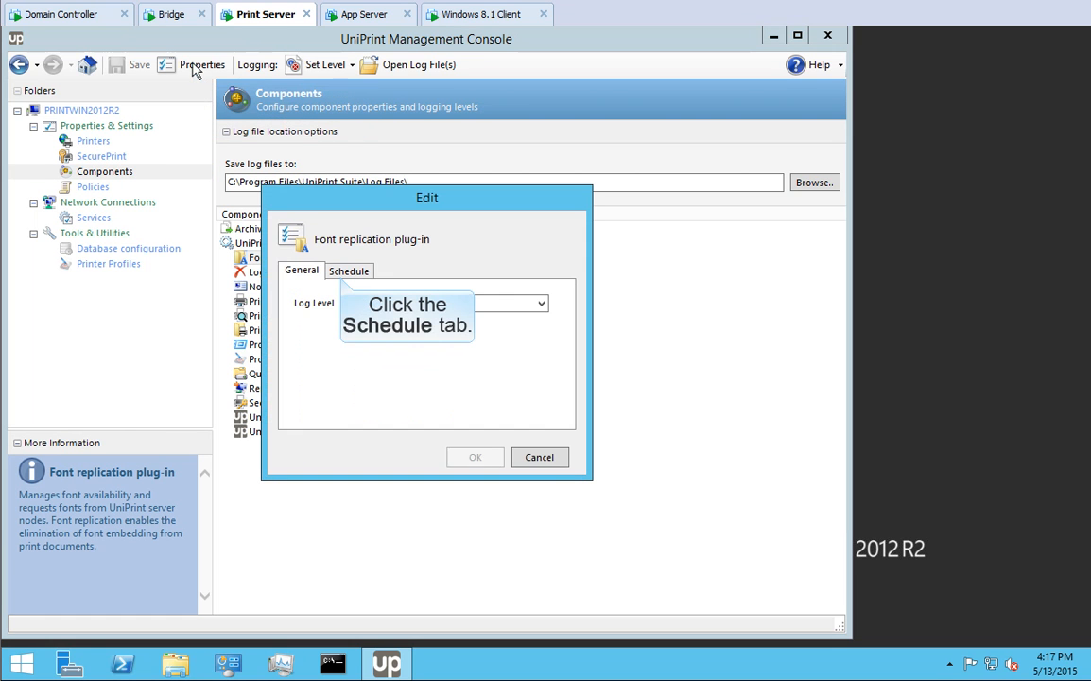
click(345, 271)
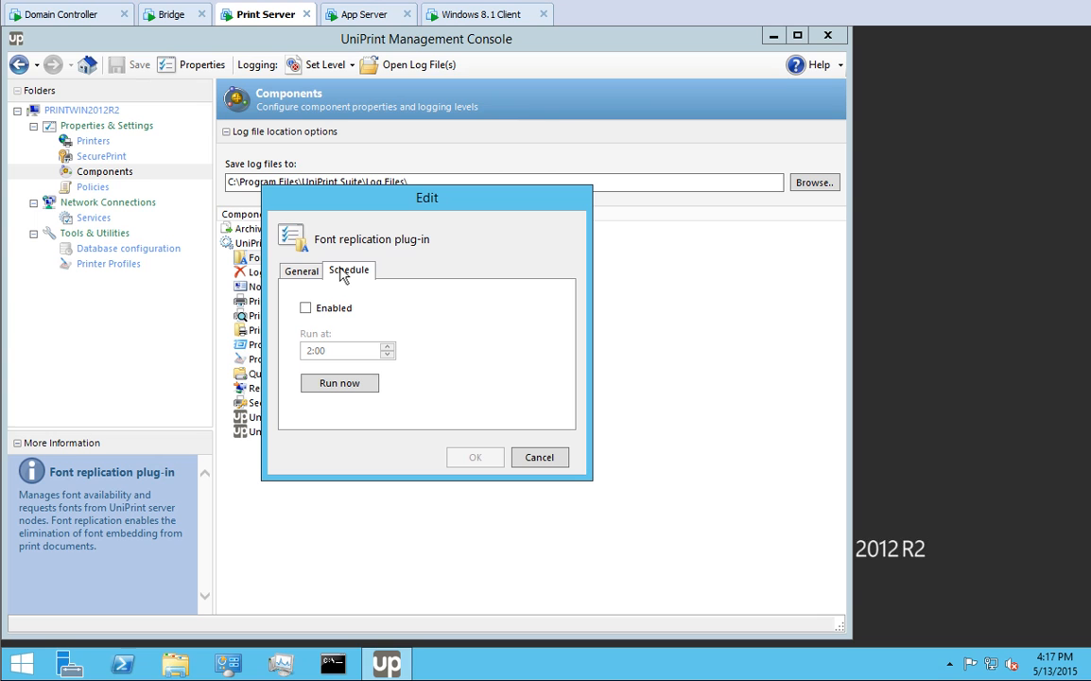
click(306, 309)
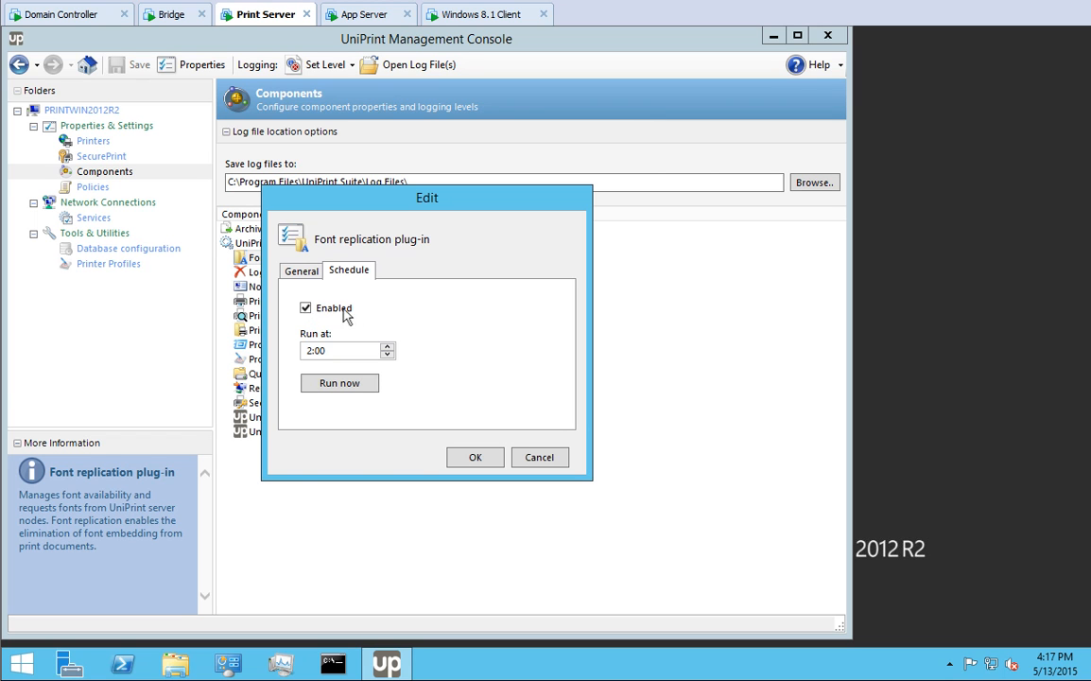
click(386, 346)
click(341, 384)
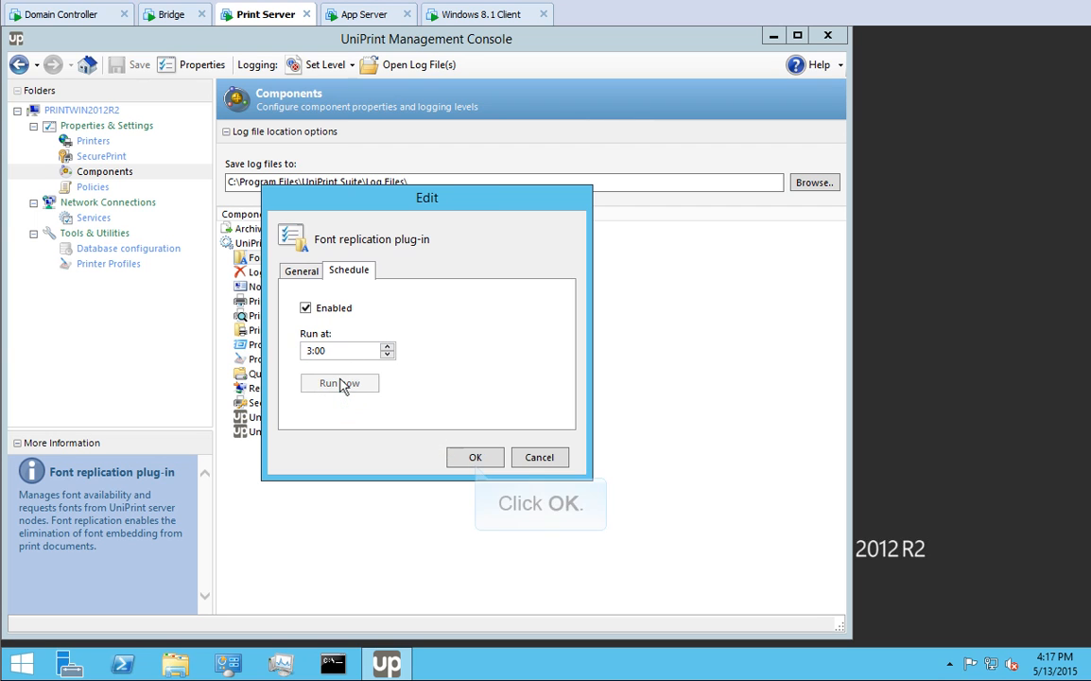
click(476, 457)
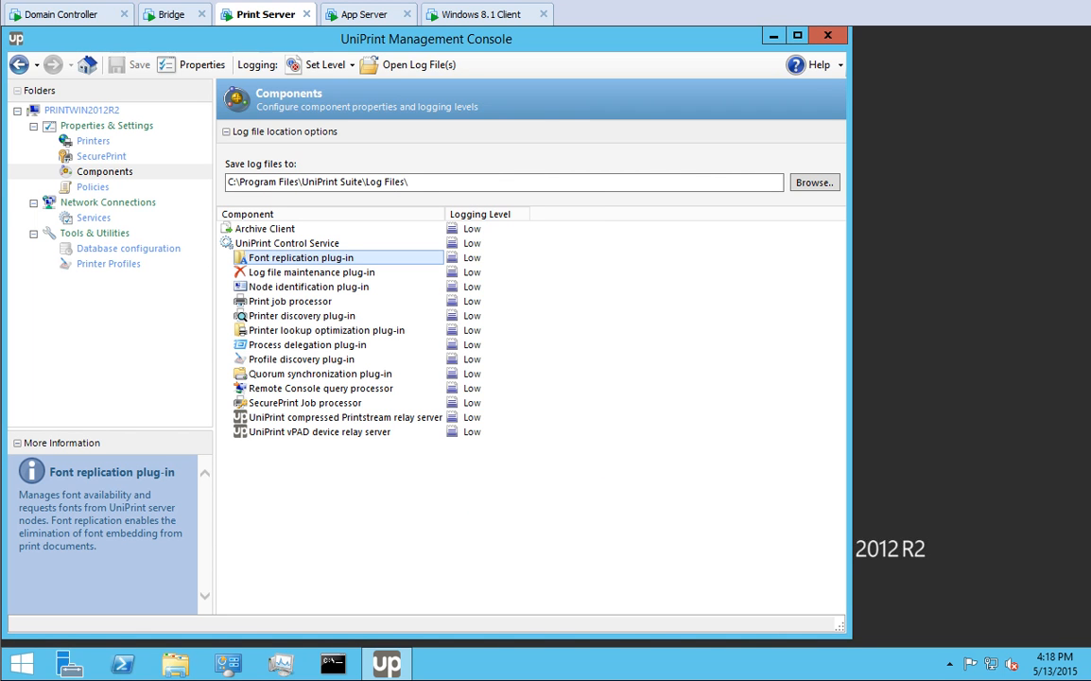